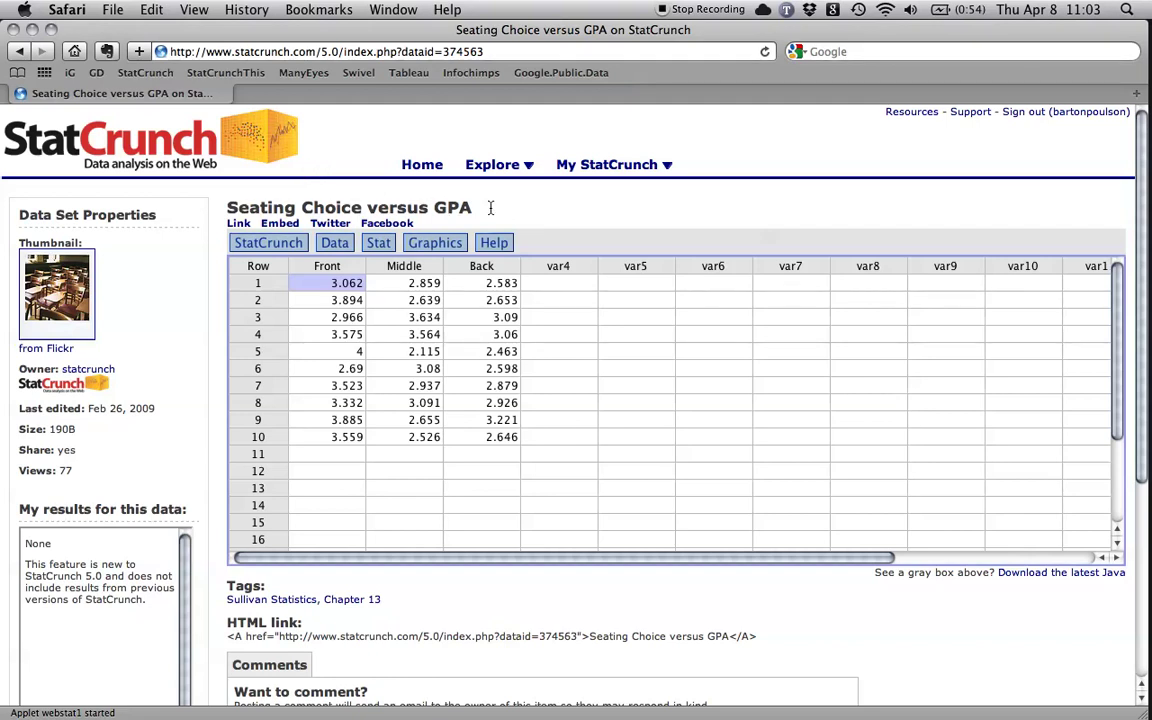
- Highlight the data set's title, then bring up Stack columns from the Data menu
left_click_drag(491, 207, 205, 205)
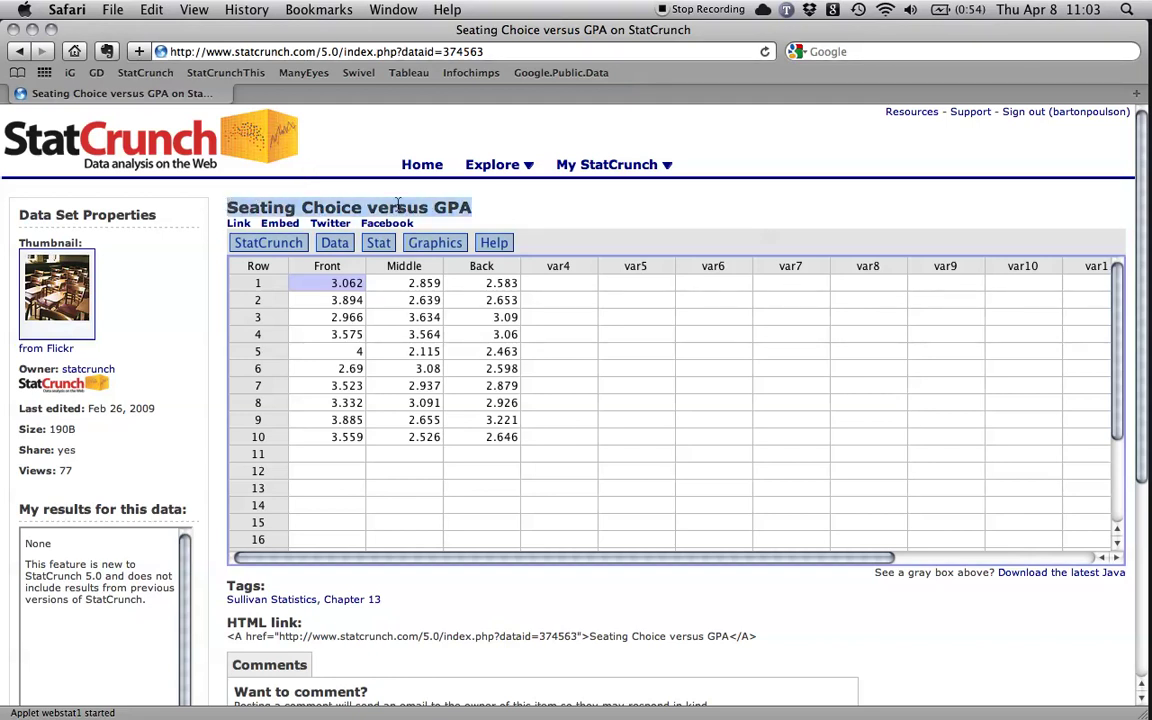
left_click(530, 166)
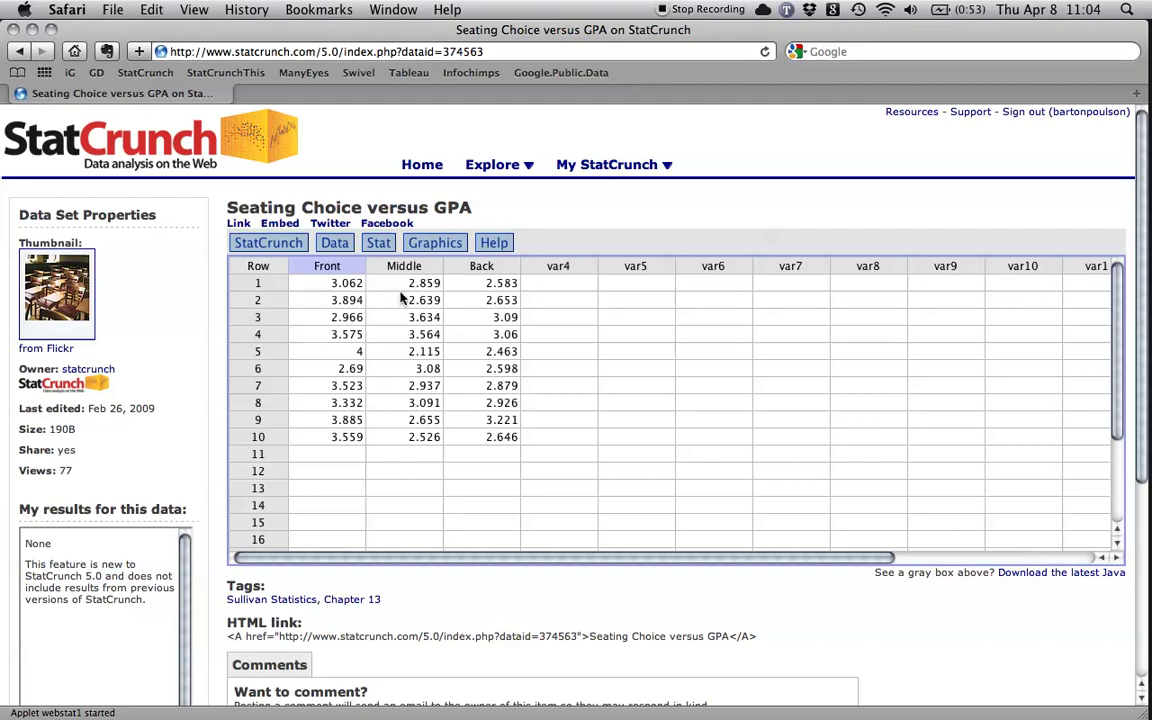
left_click(346, 250)
left_click(346, 248)
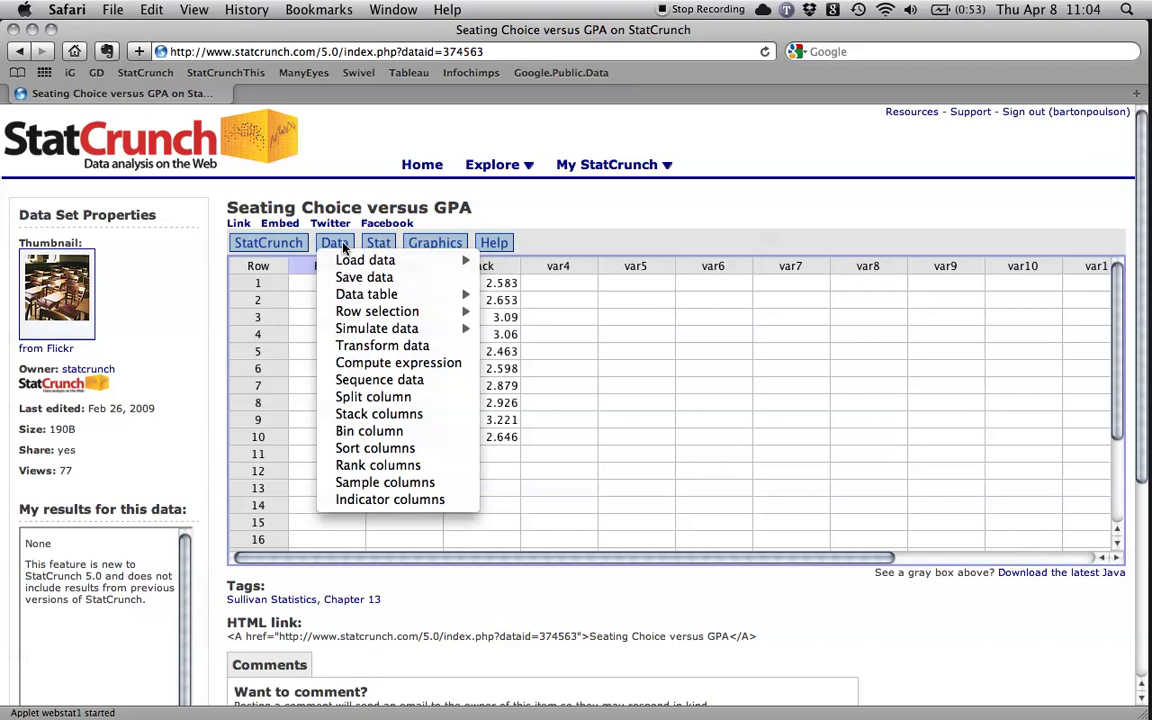
left_click(465, 417)
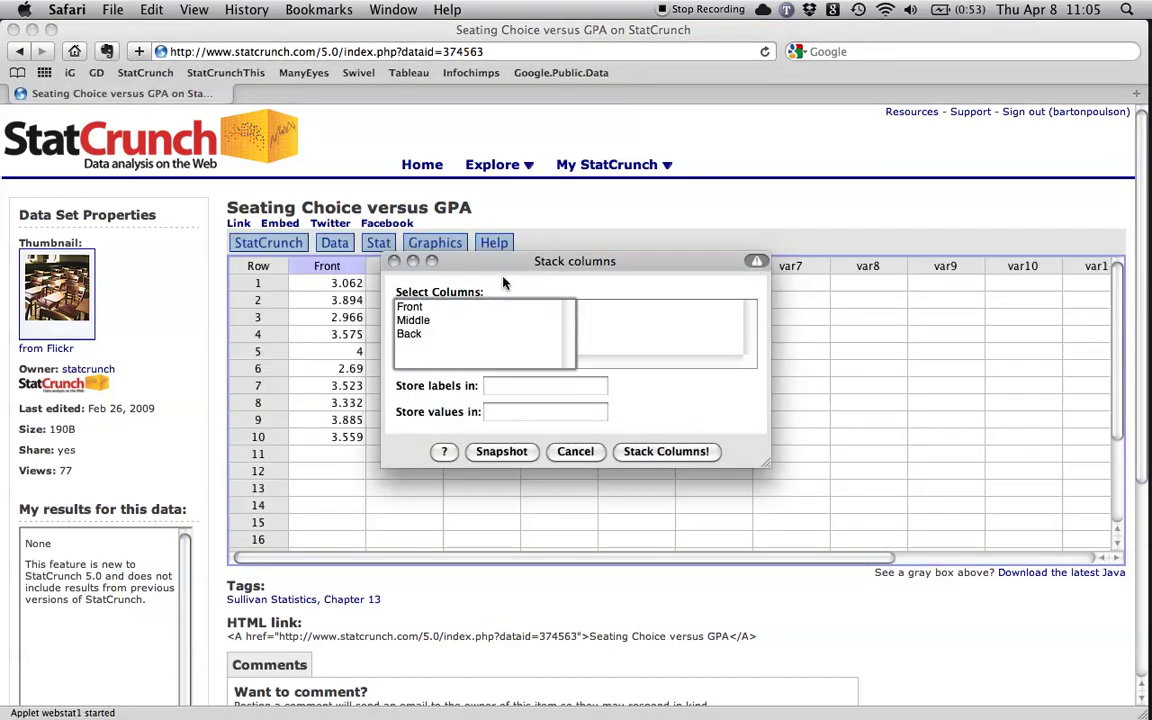
left_click_drag(497, 265, 653, 306)
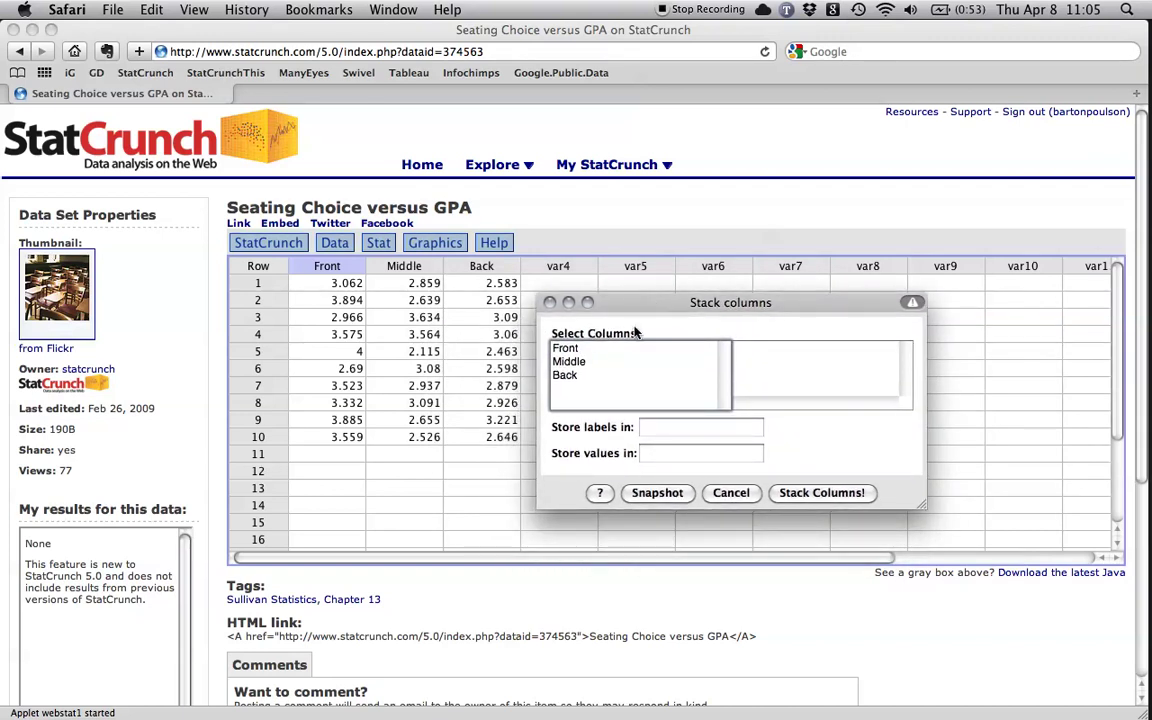
- Select Front, Middle and Back to stack, with labels stored in Row and values in GPA
left_click(566, 348)
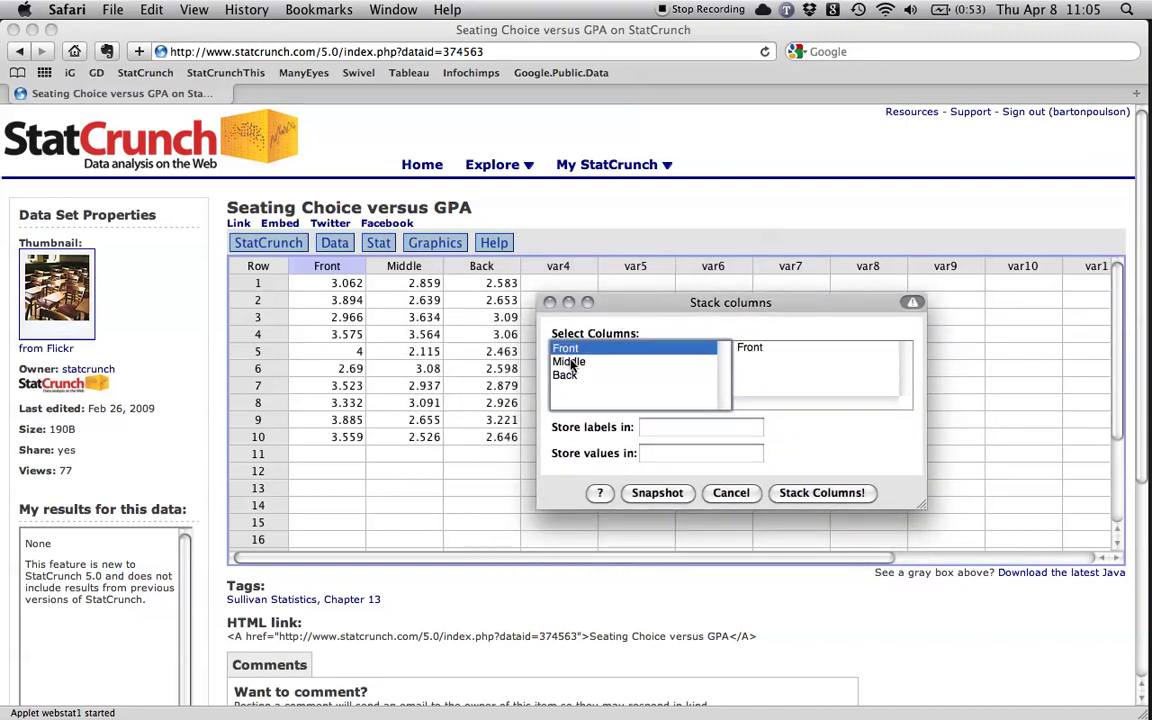
left_click(570, 362, "shift")
left_click(570, 376, "shift")
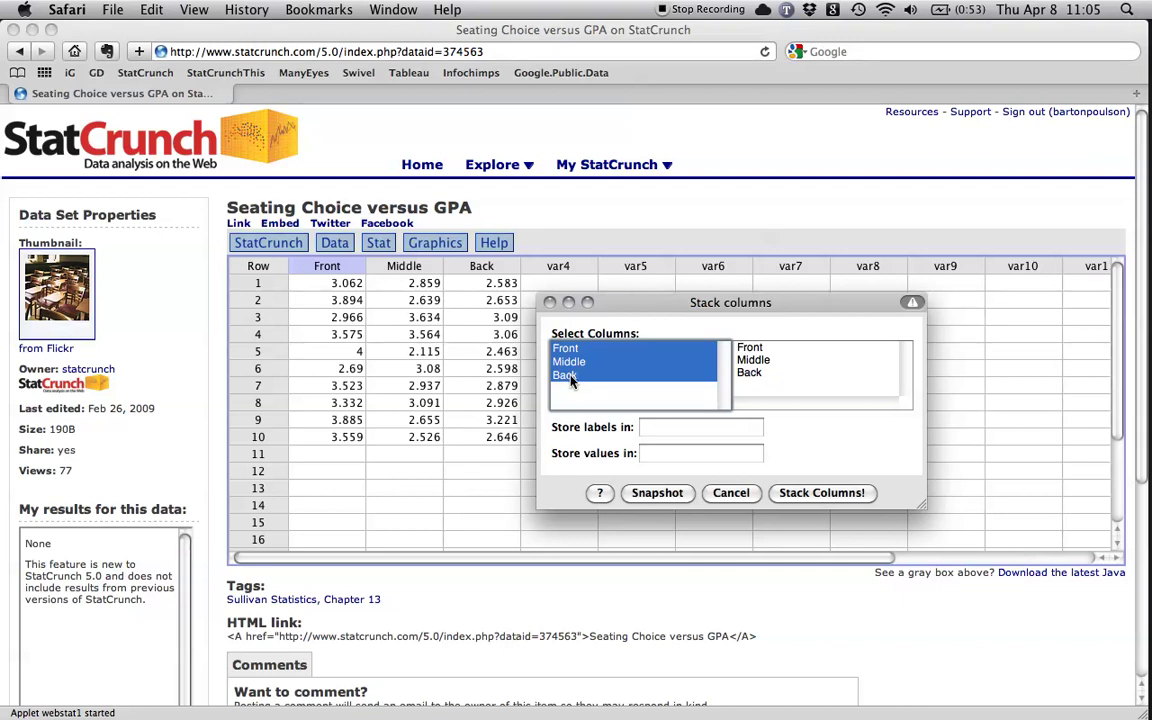
left_click(677, 430)
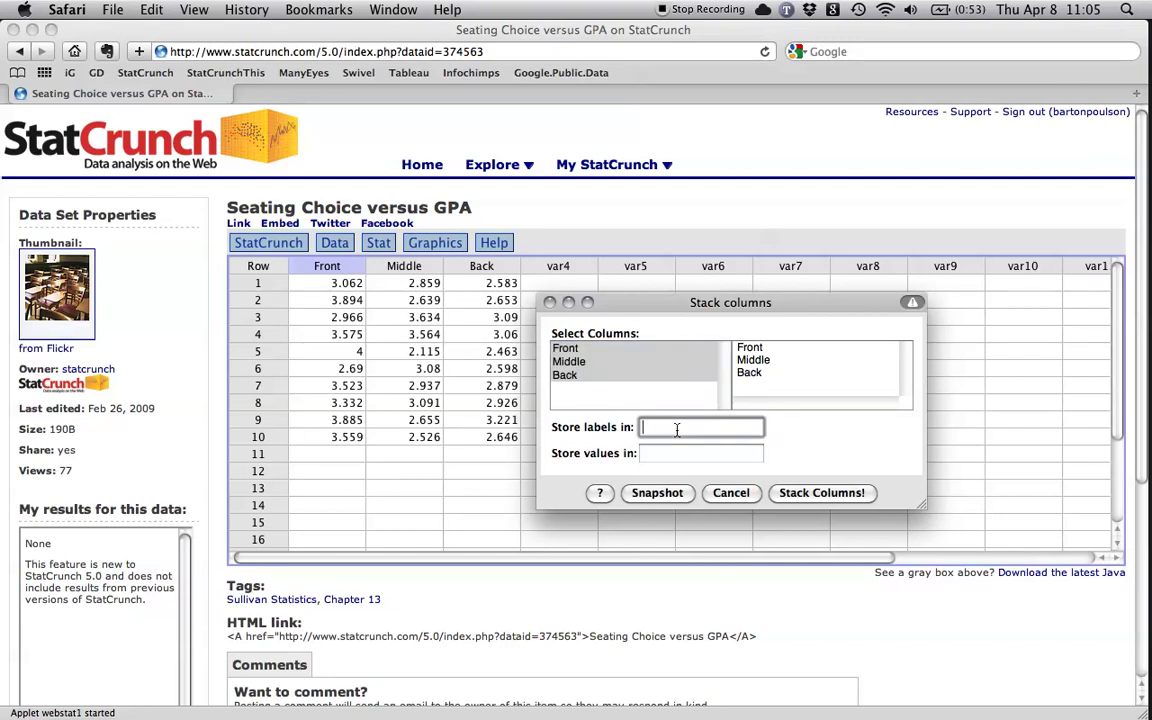
type("Row")
key("Tab")
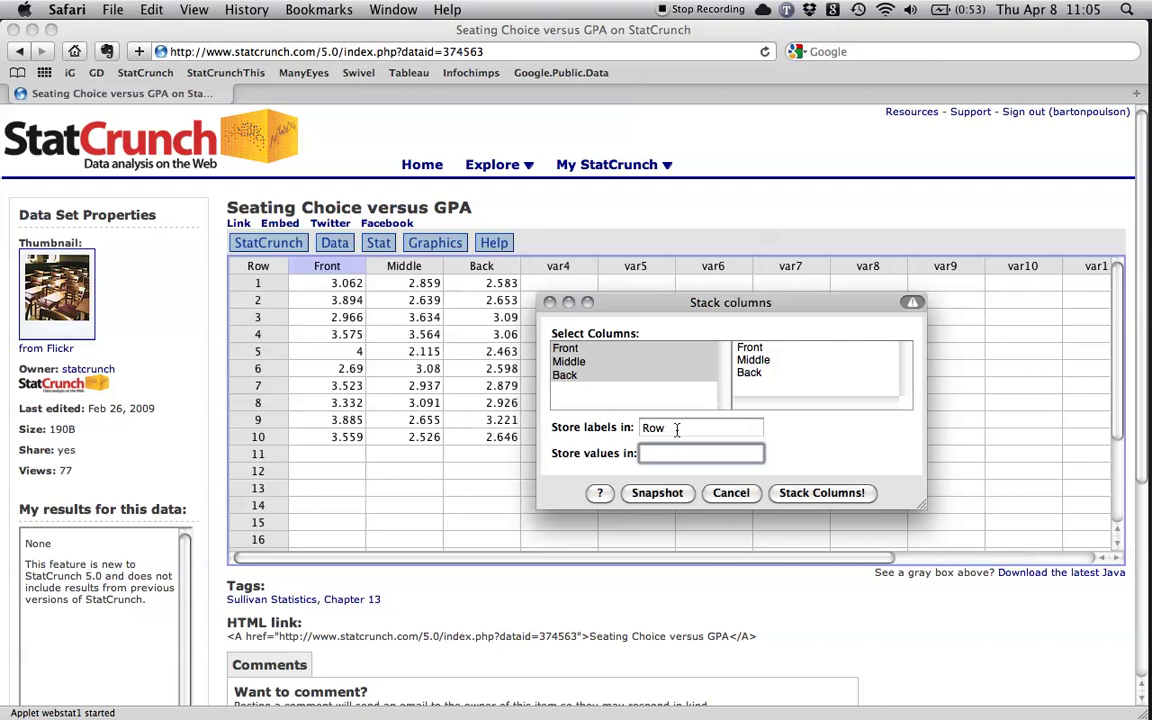
type("GPA")
left_click(818, 494)
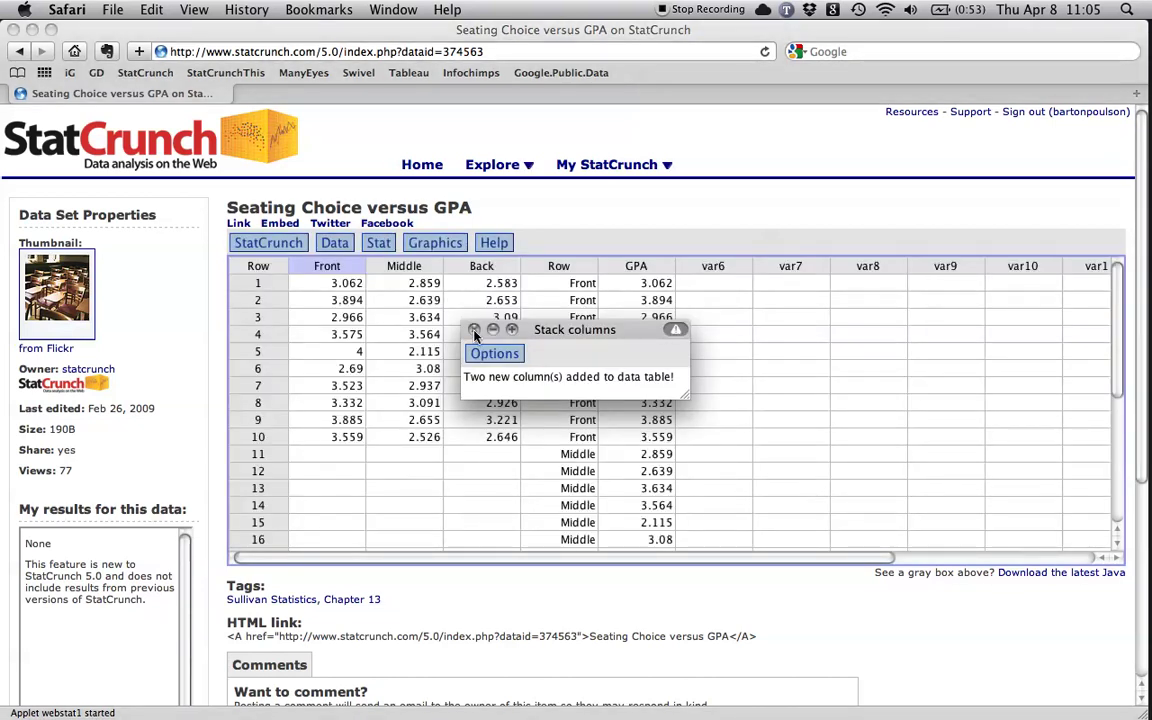
left_click(474, 330)
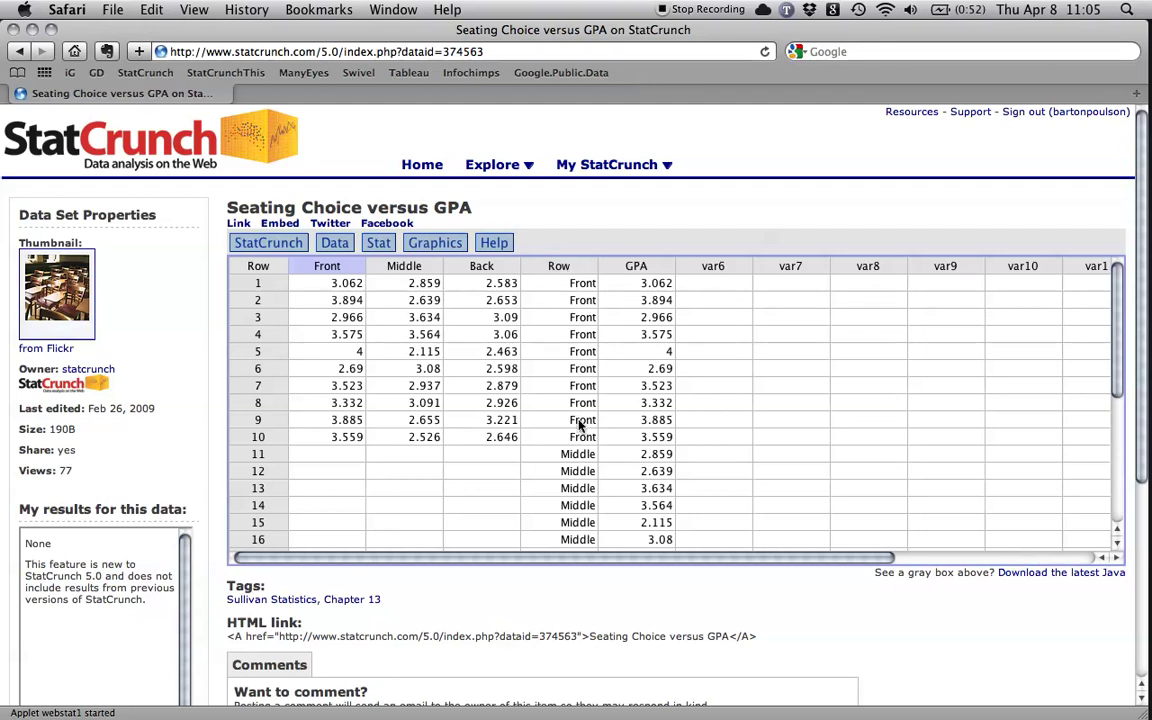
scroll(580, 500, "down", 5)
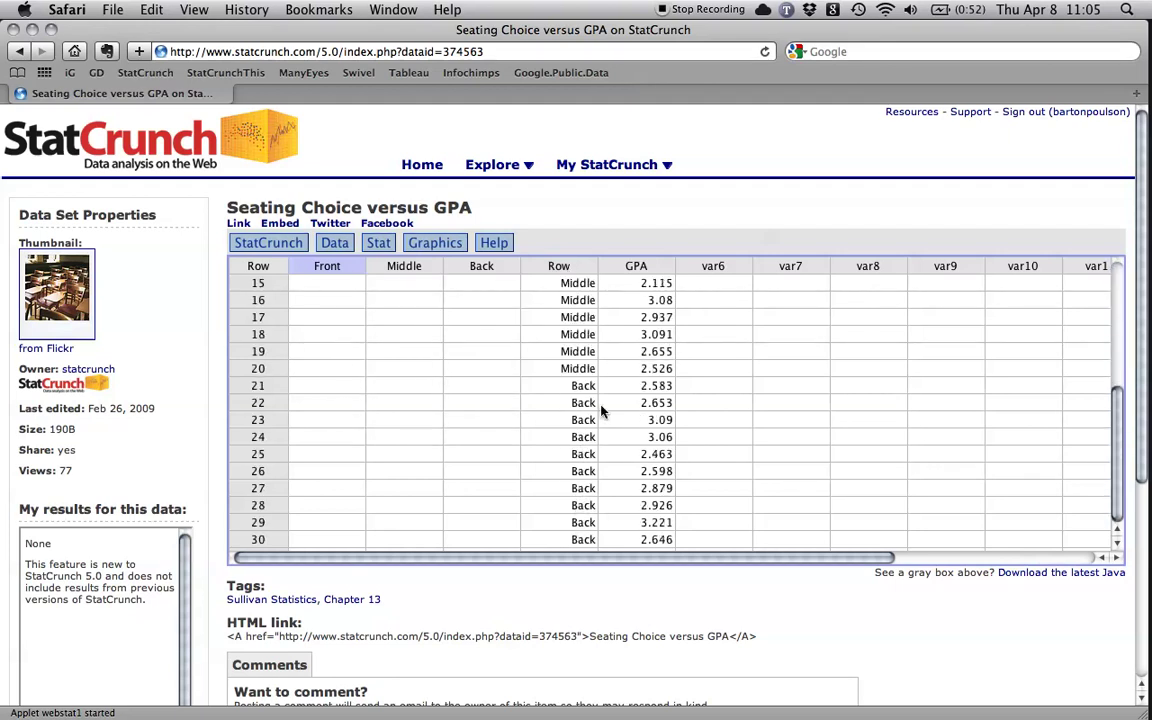
scroll(660, 470, "up", 5)
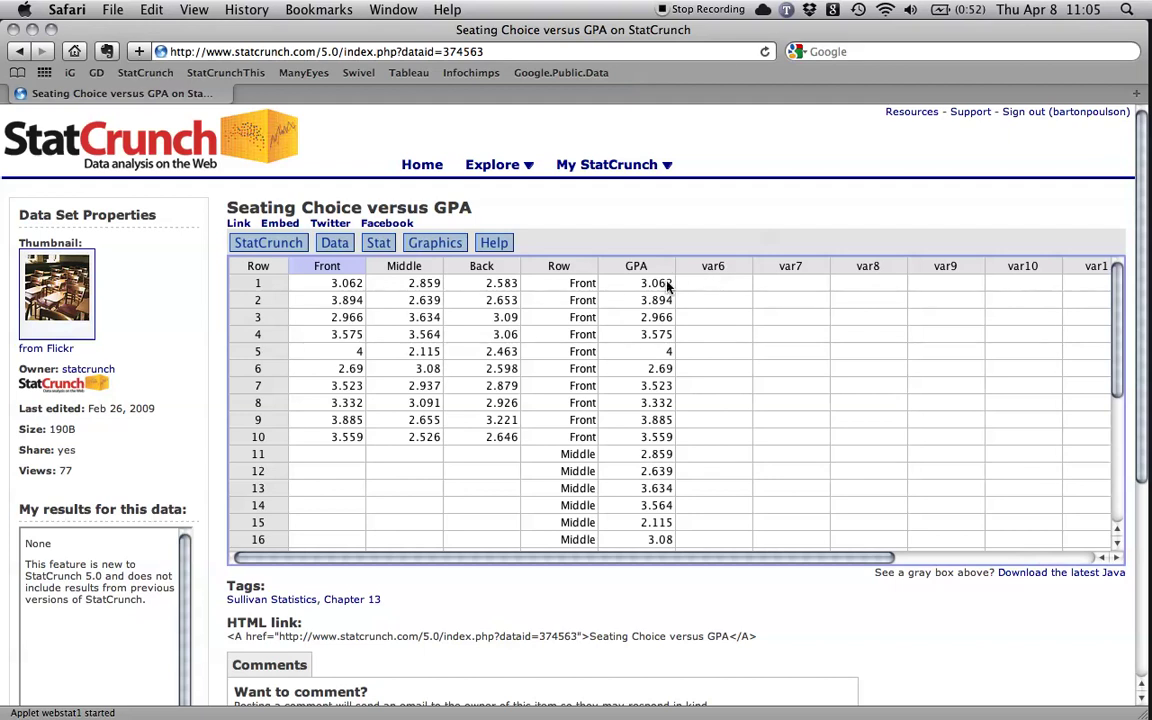
left_click(658, 287)
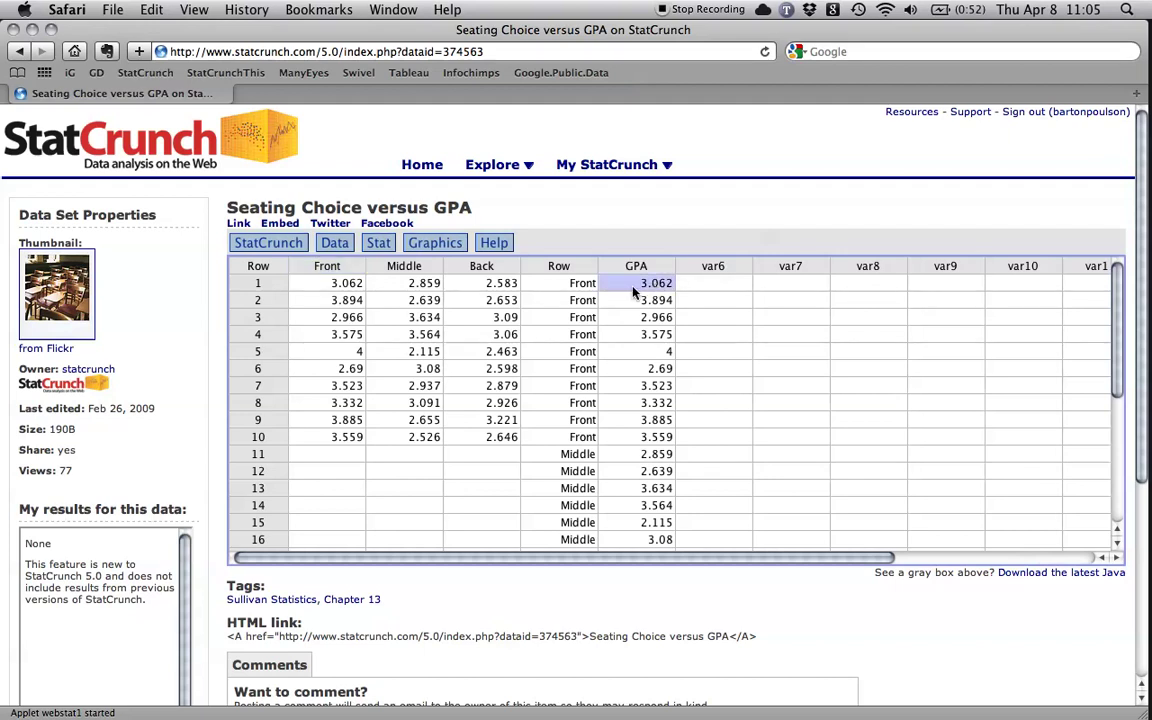
left_click(312, 287)
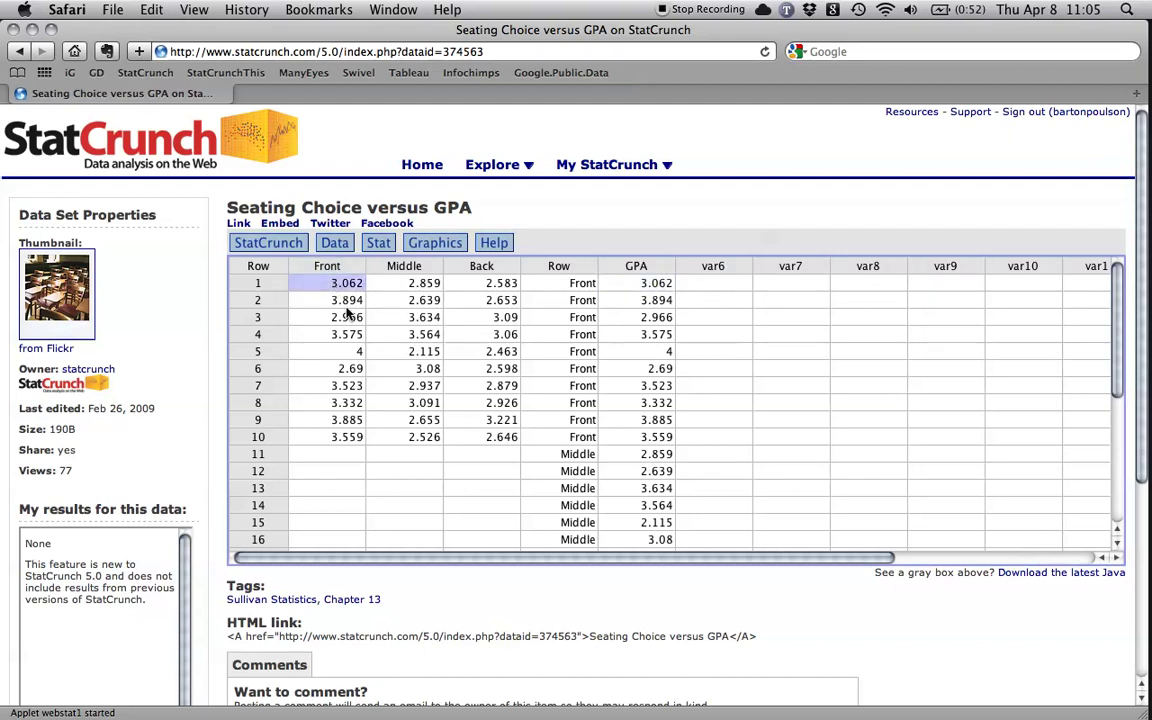
left_click(650, 456)
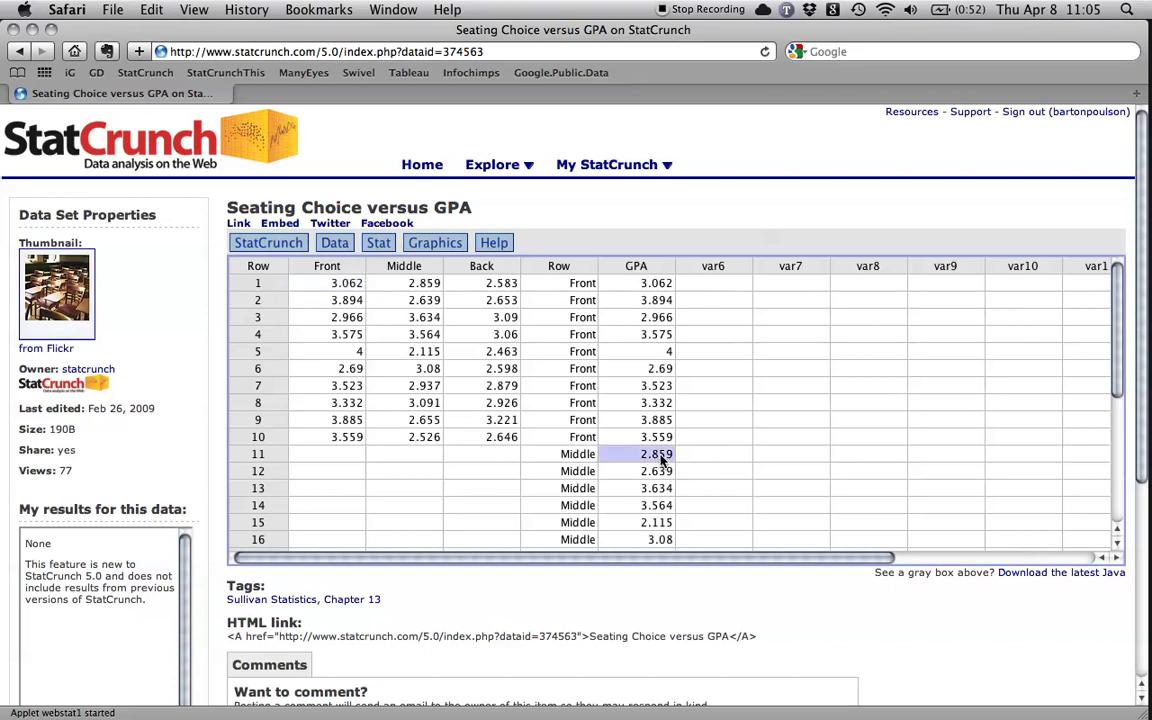
left_click(411, 285)
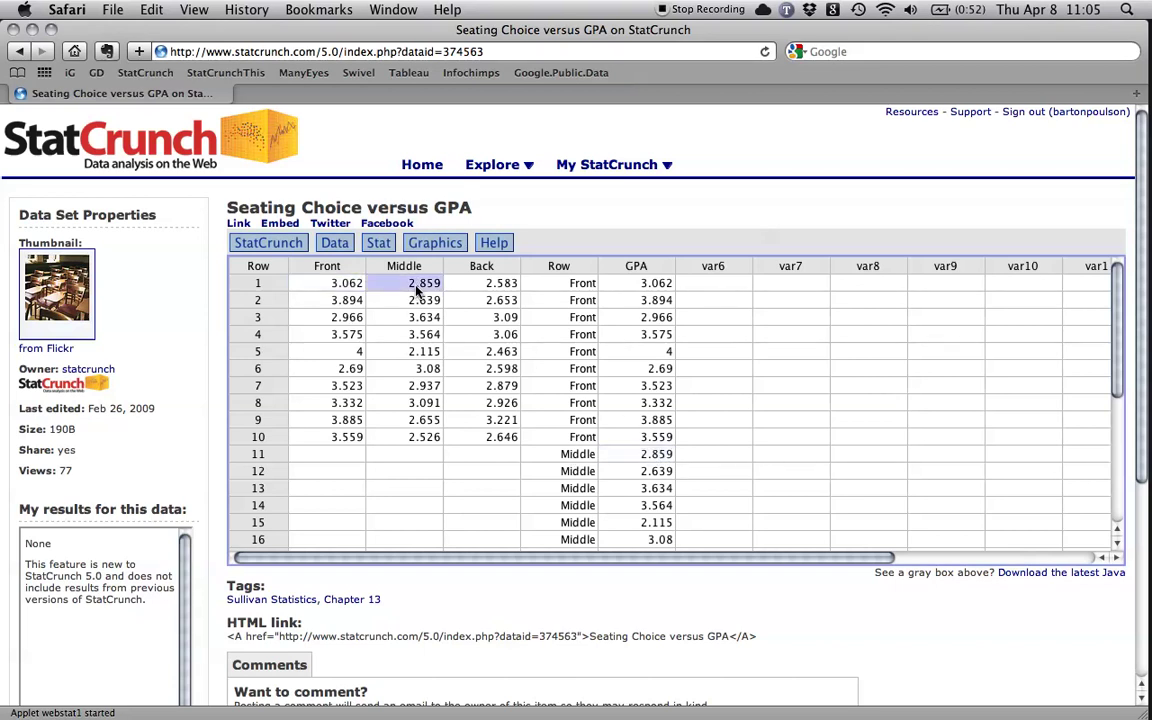
scroll(566, 366, "down", 3)
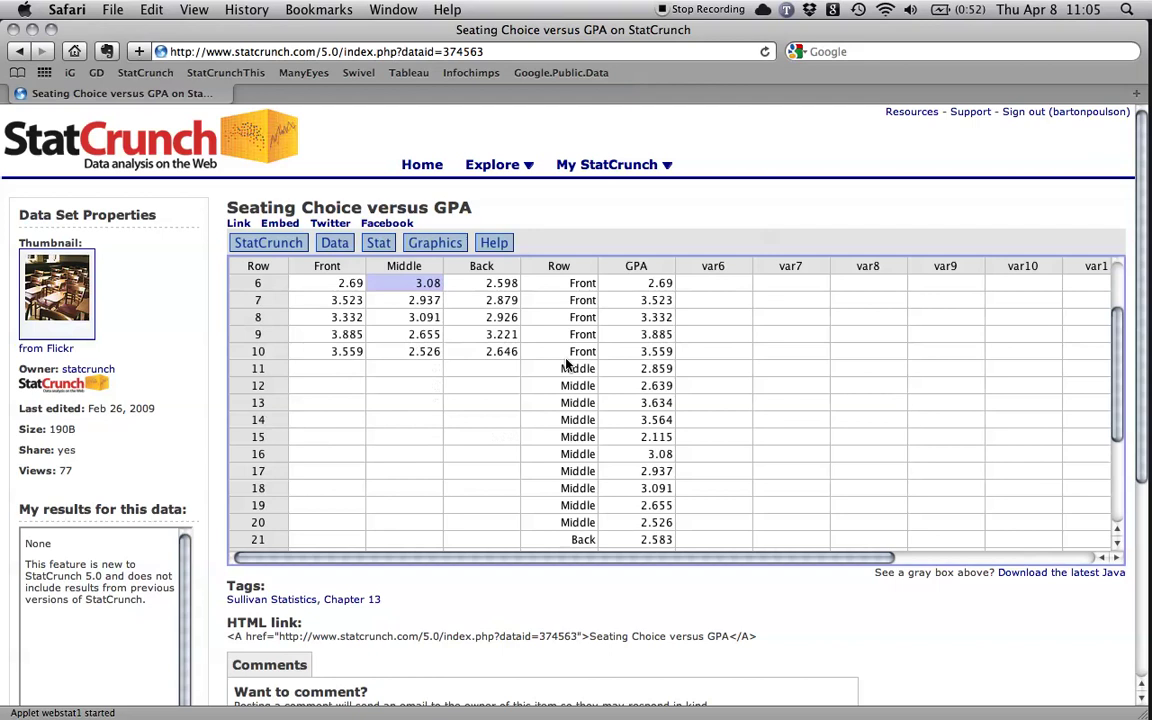
left_click(501, 352)
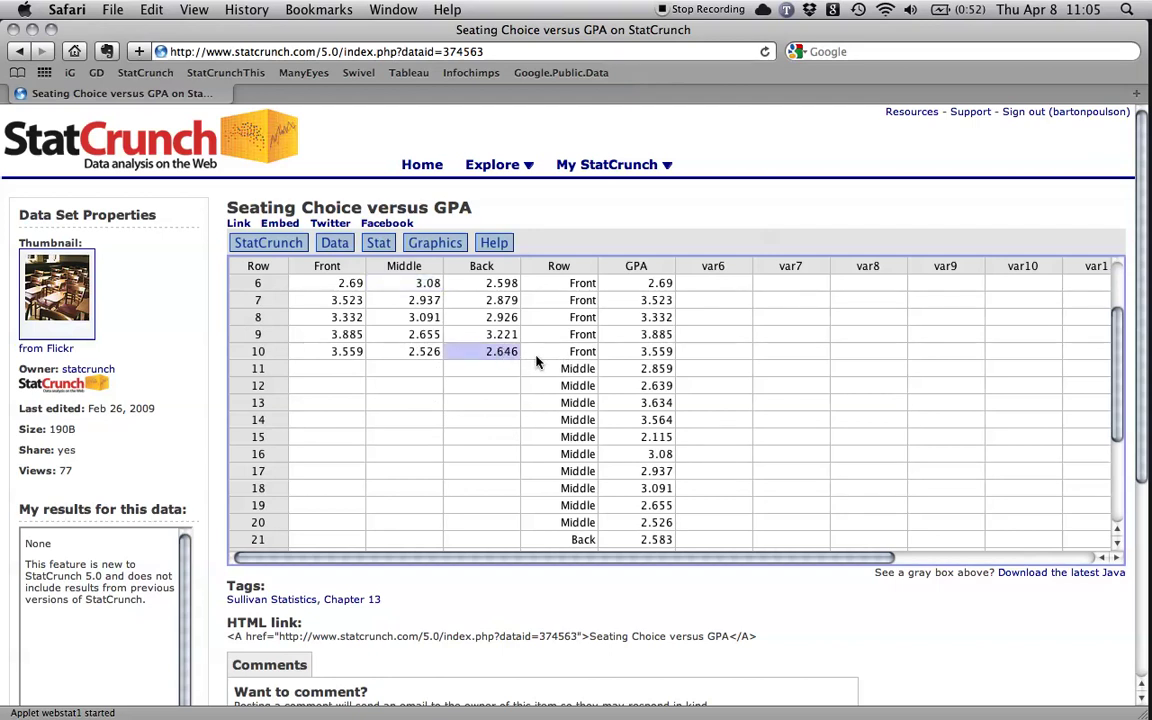
scroll(549, 362, "down", 5)
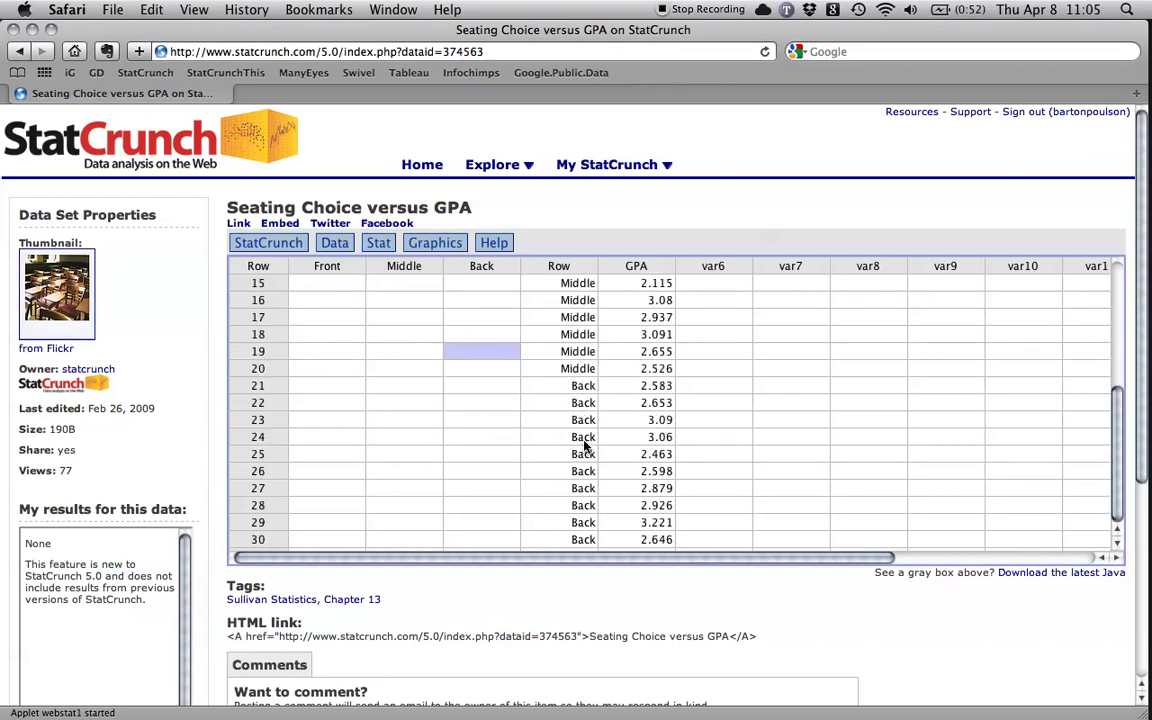
left_click(657, 540)
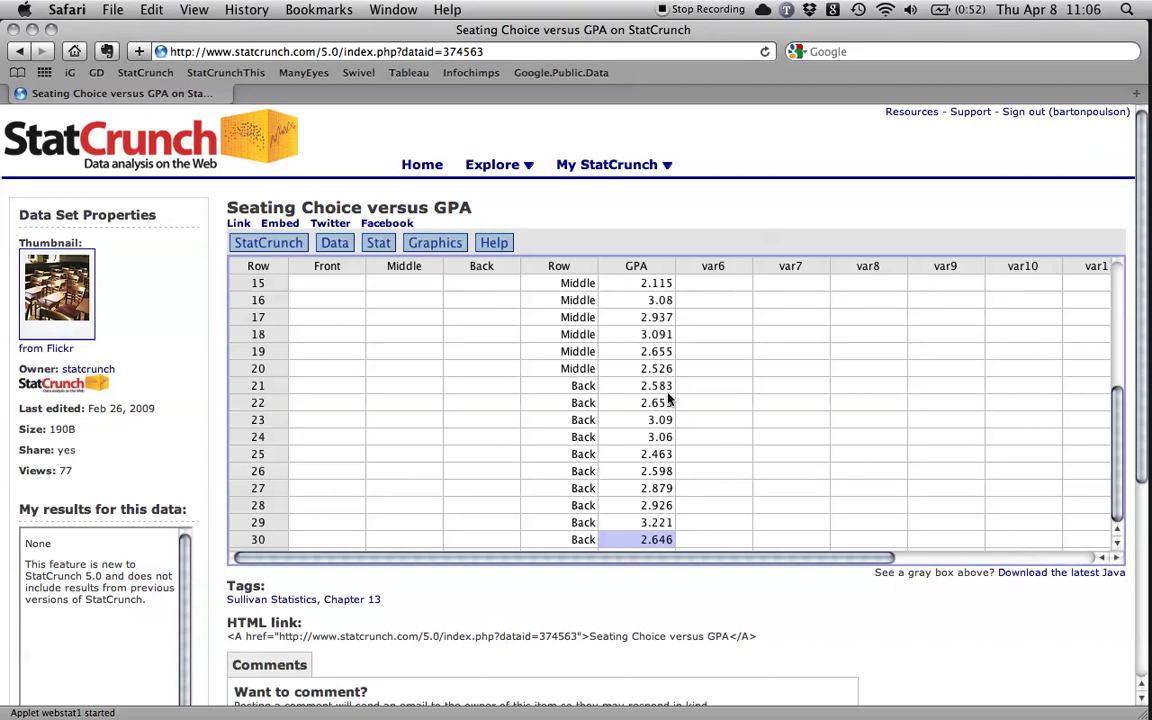
scroll(668, 399, "up", 7)
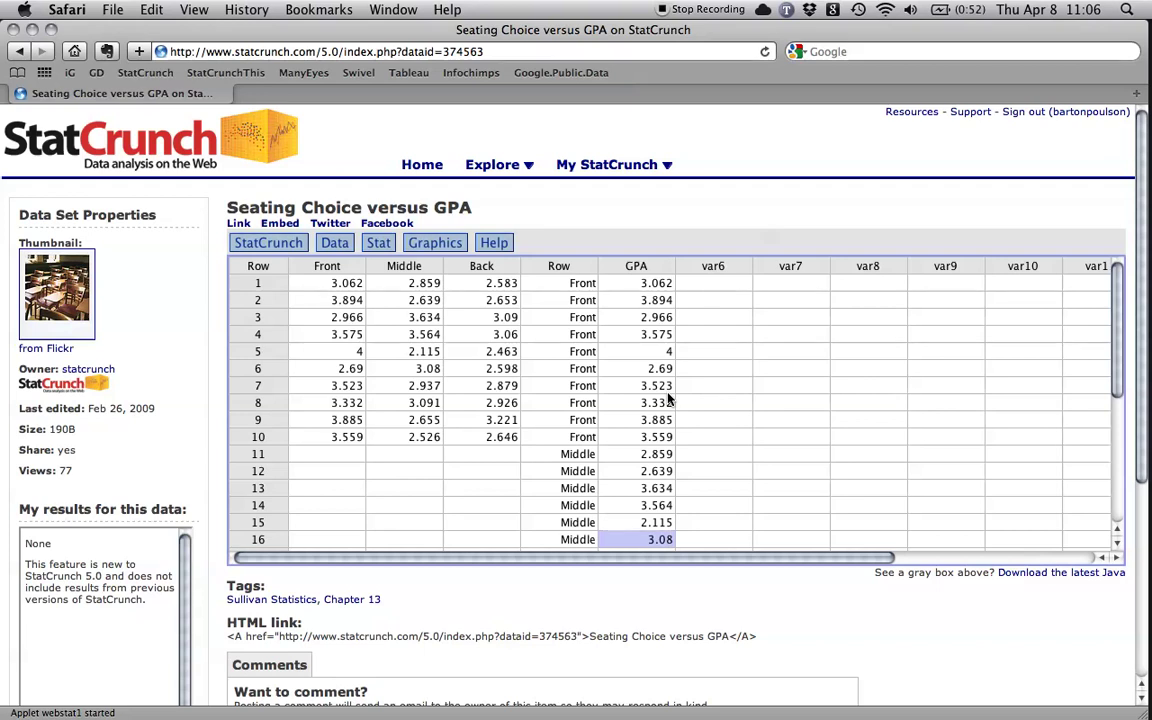
left_click(566, 265)
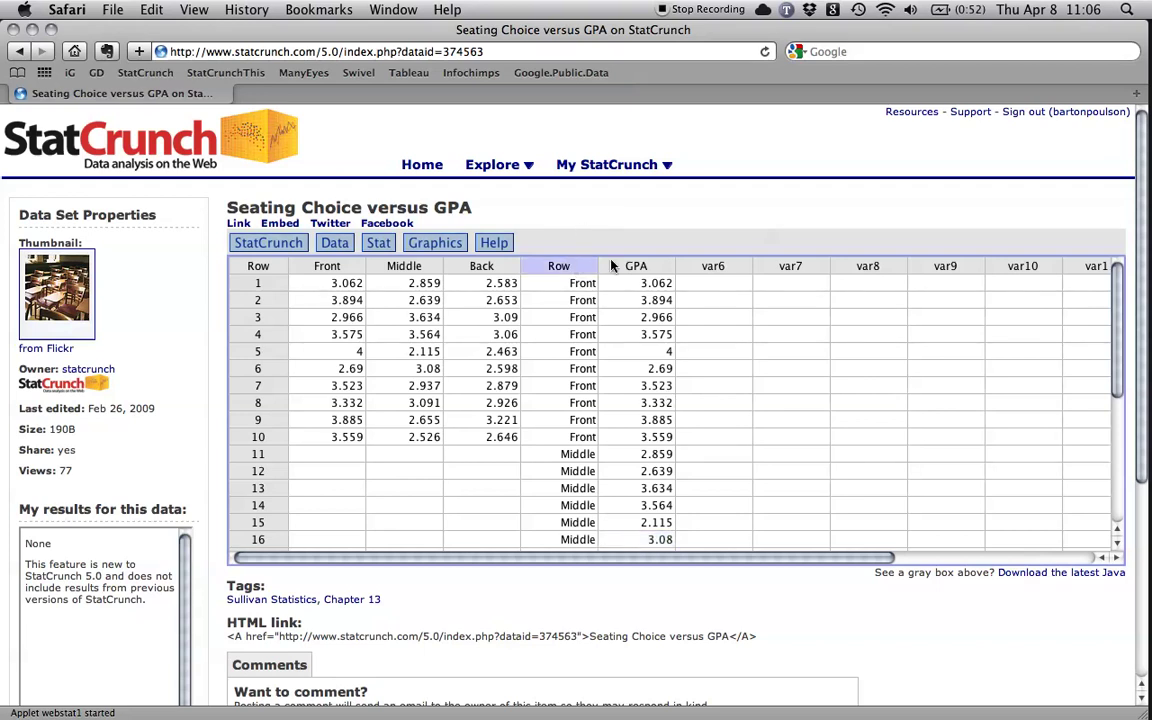
left_click(630, 266)
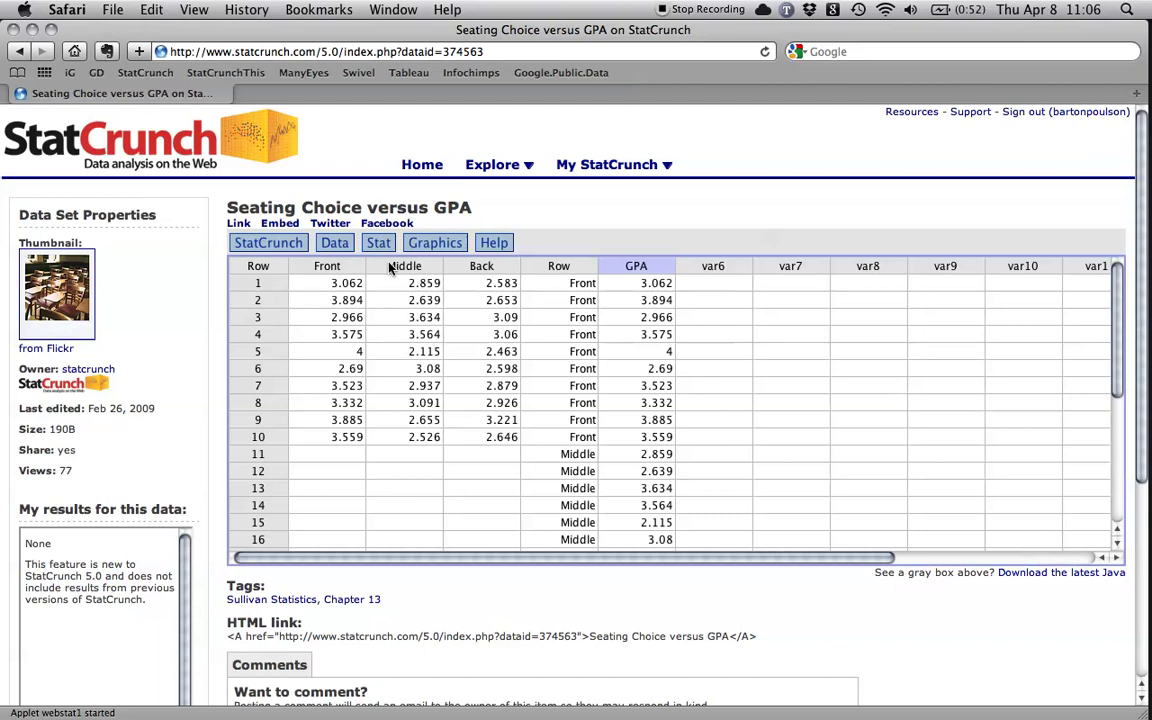
left_click(568, 267)
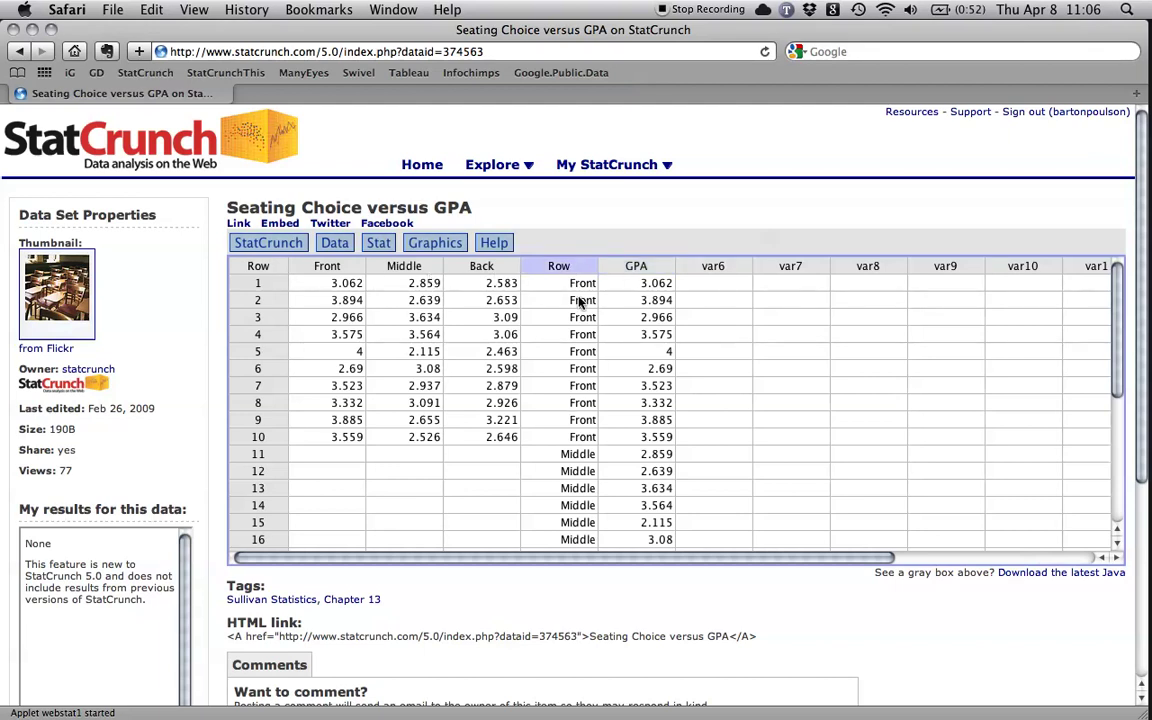
left_click(656, 266)
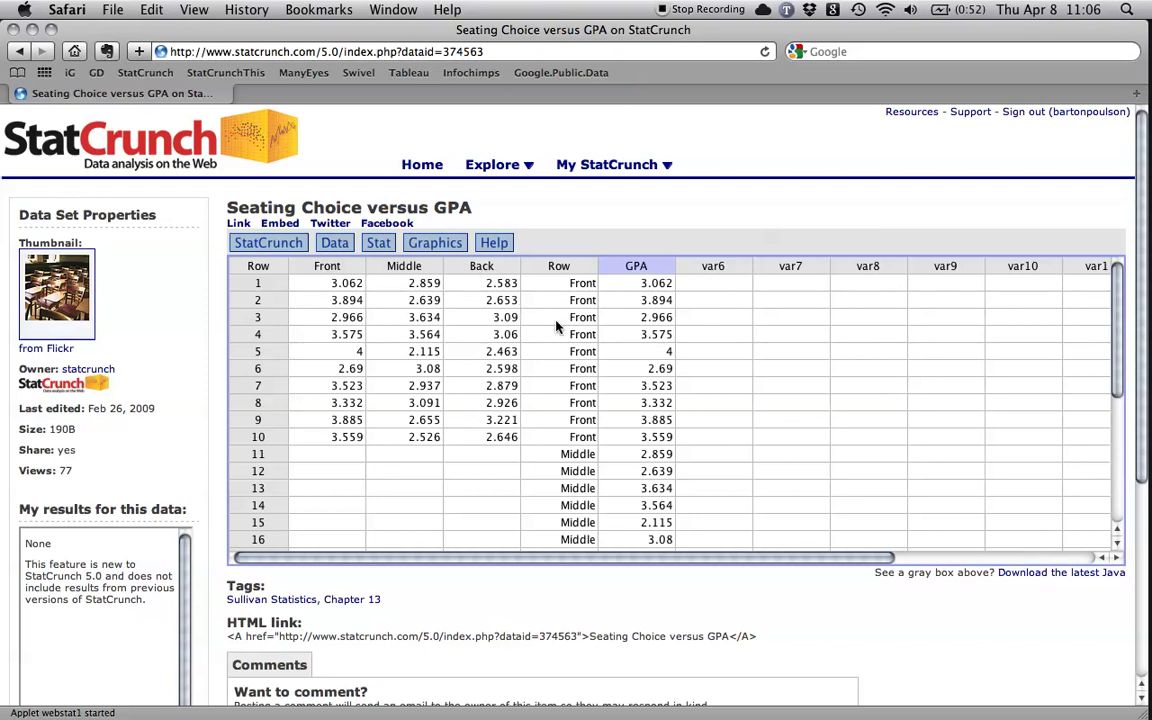
- Split column GPA by group column Row into Back GPA, Front GPA and Middle GPA
left_click(336, 246)
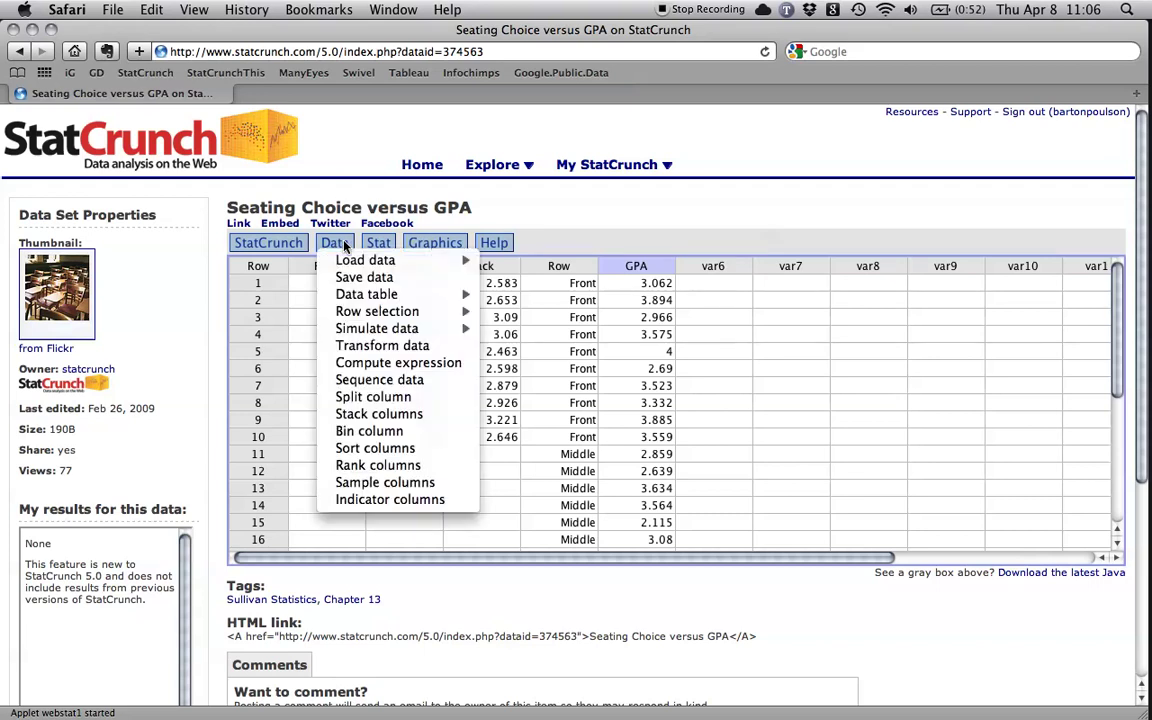
left_click(449, 398)
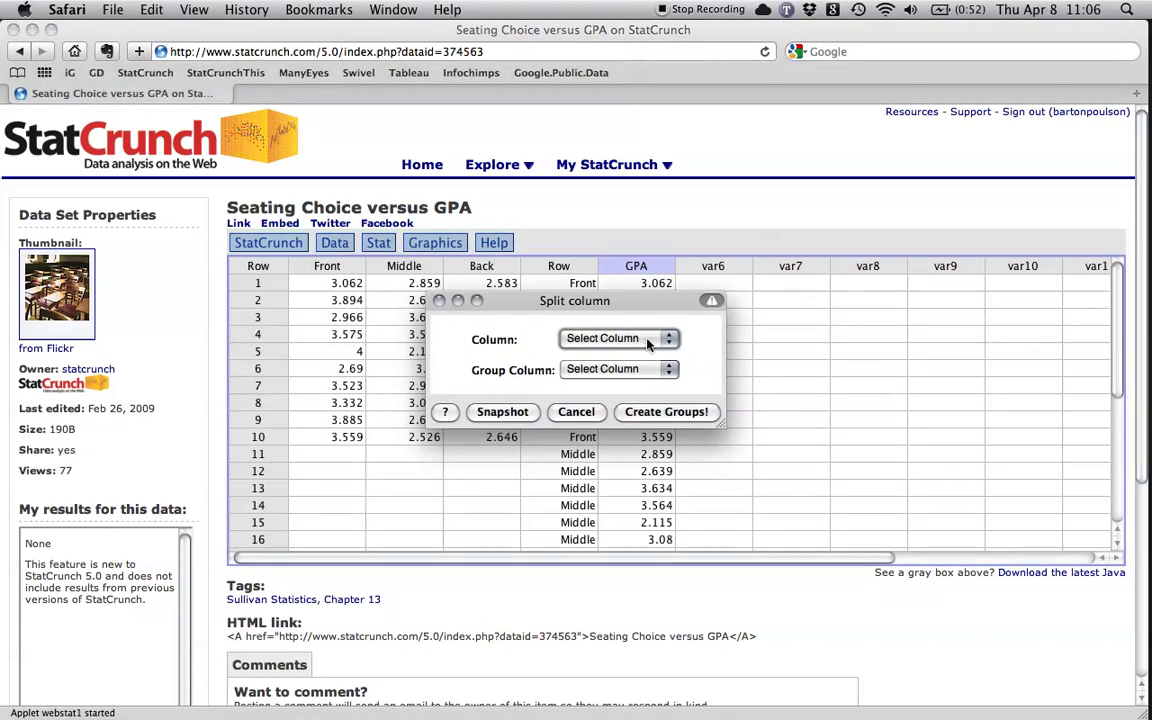
left_click_drag(636, 313, 646, 371)
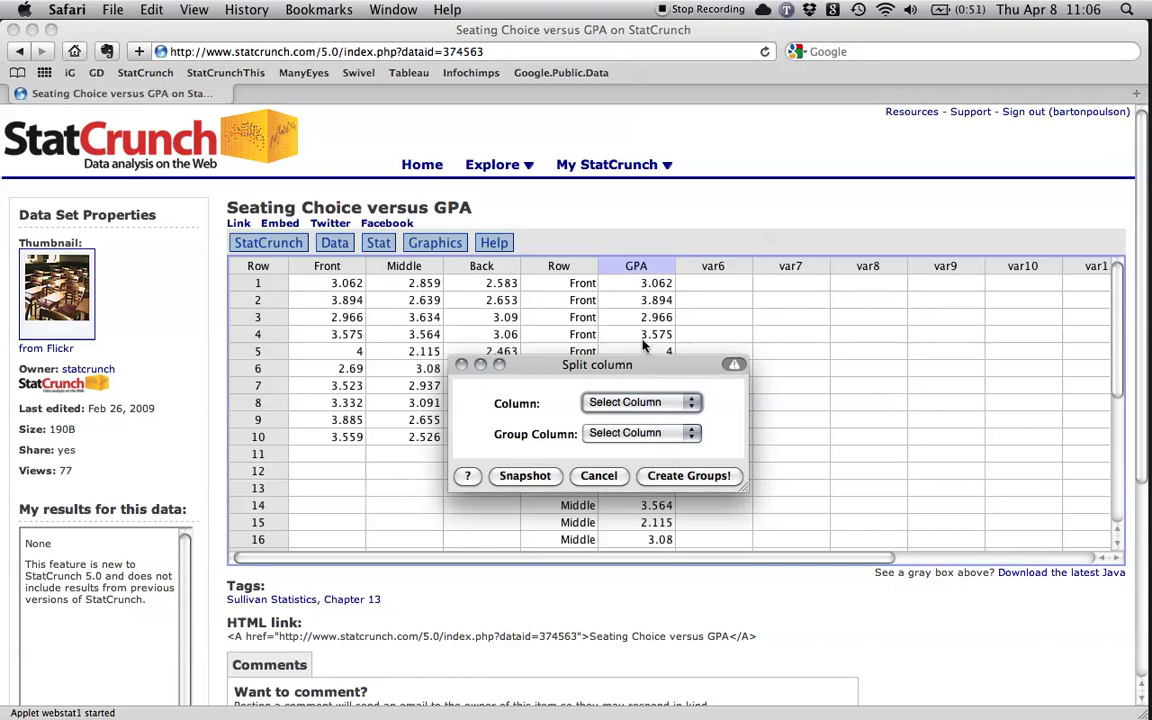
left_click(663, 406)
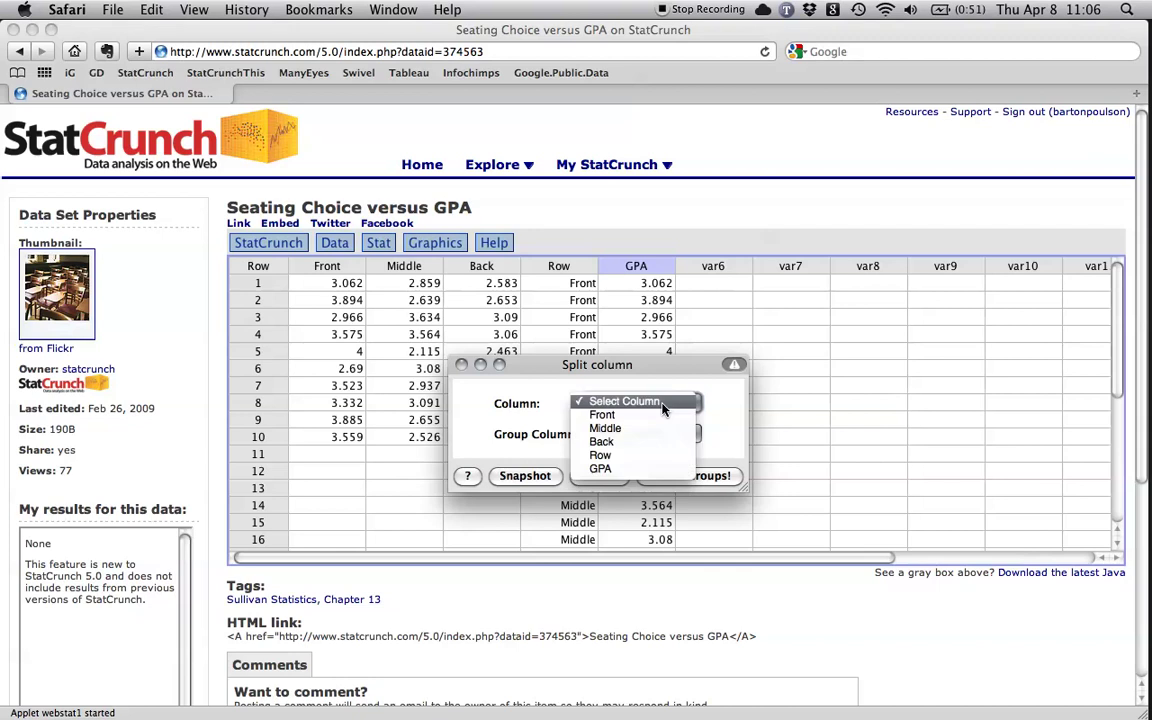
left_click(657, 472)
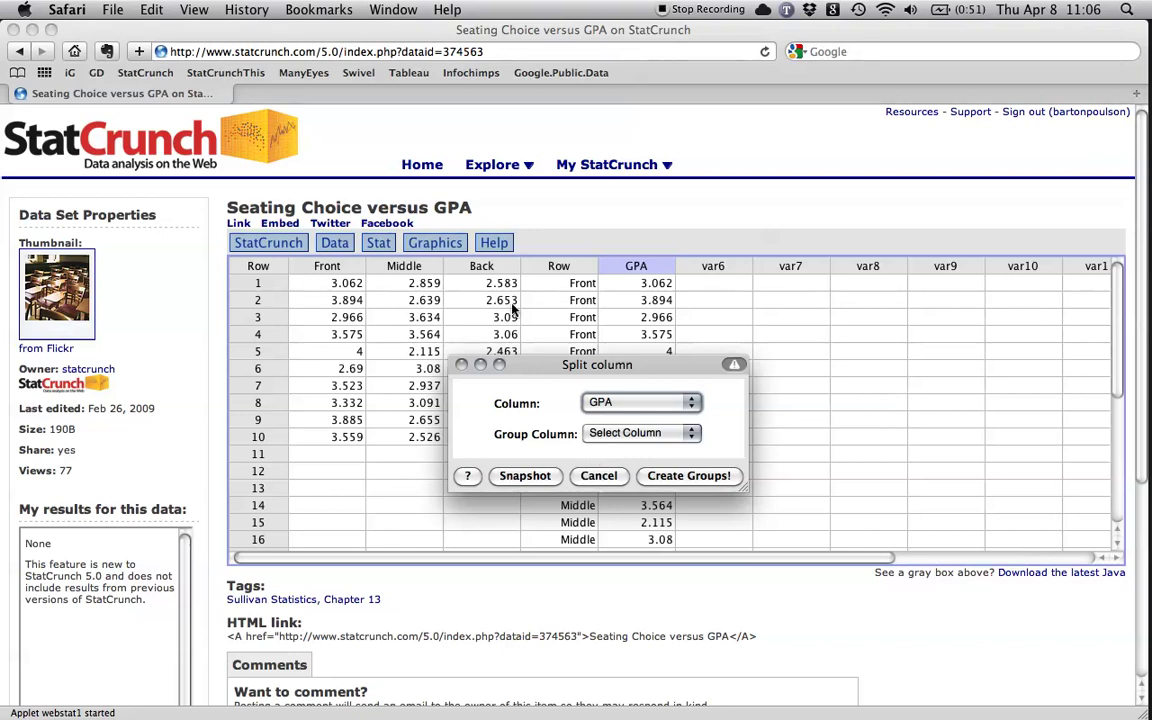
left_click(632, 433)
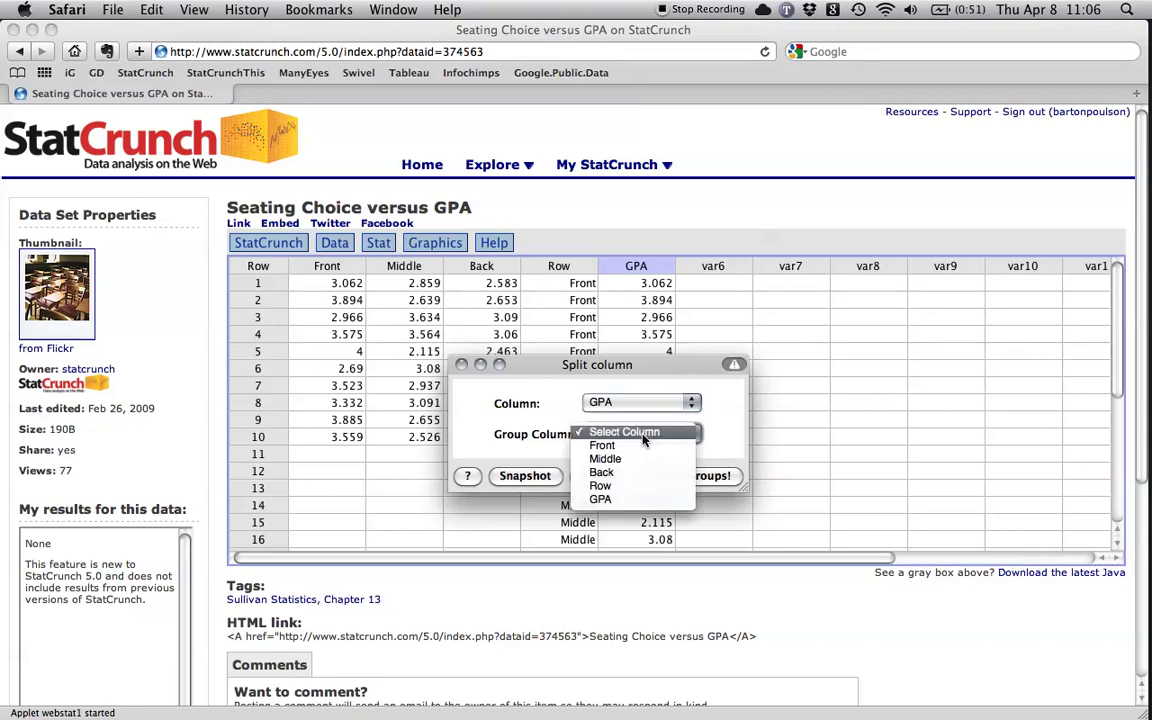
left_click(642, 488)
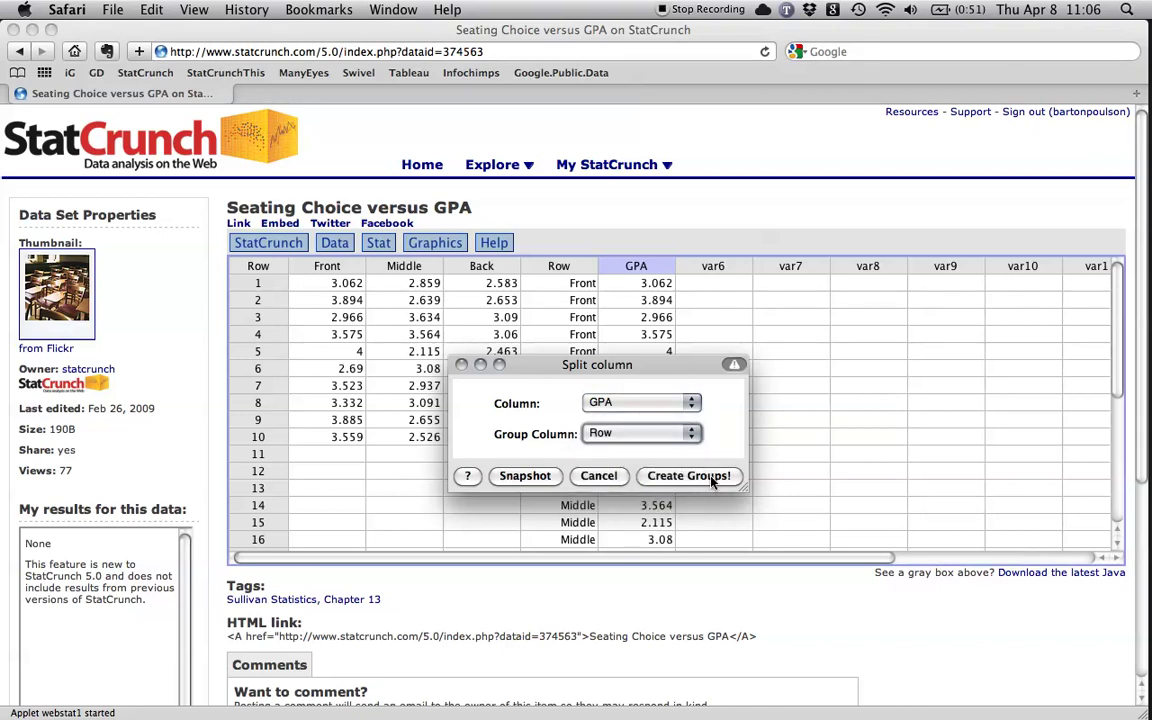
left_click(713, 481)
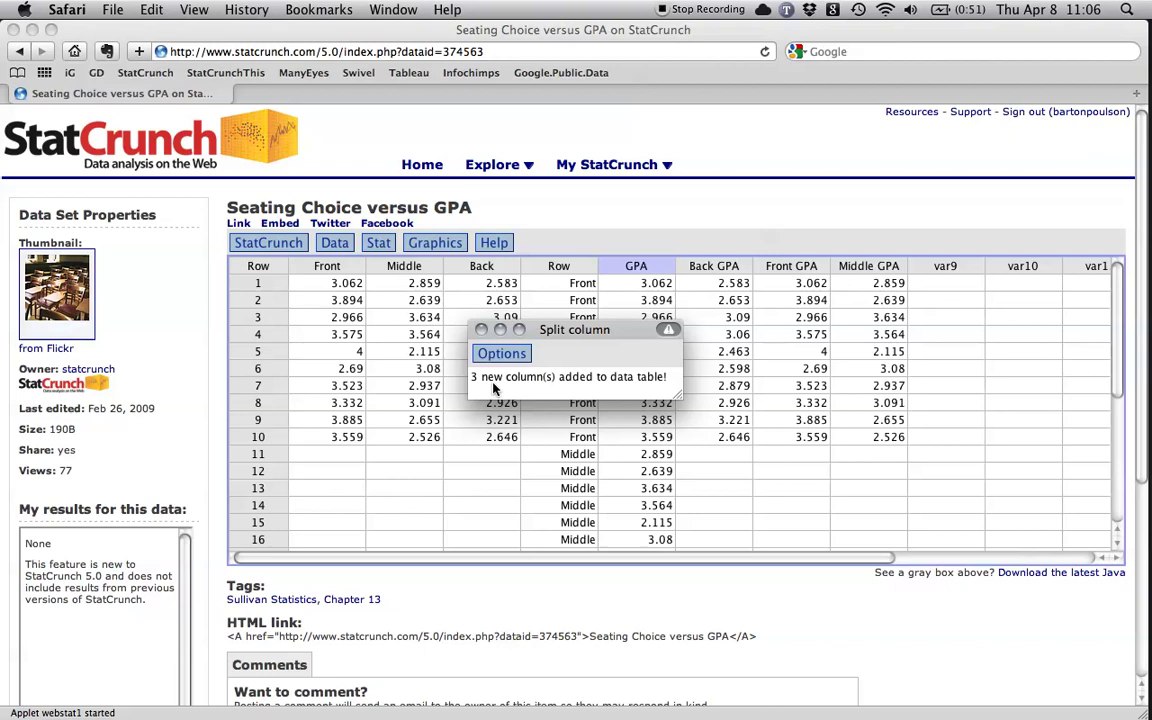
left_click(480, 331)
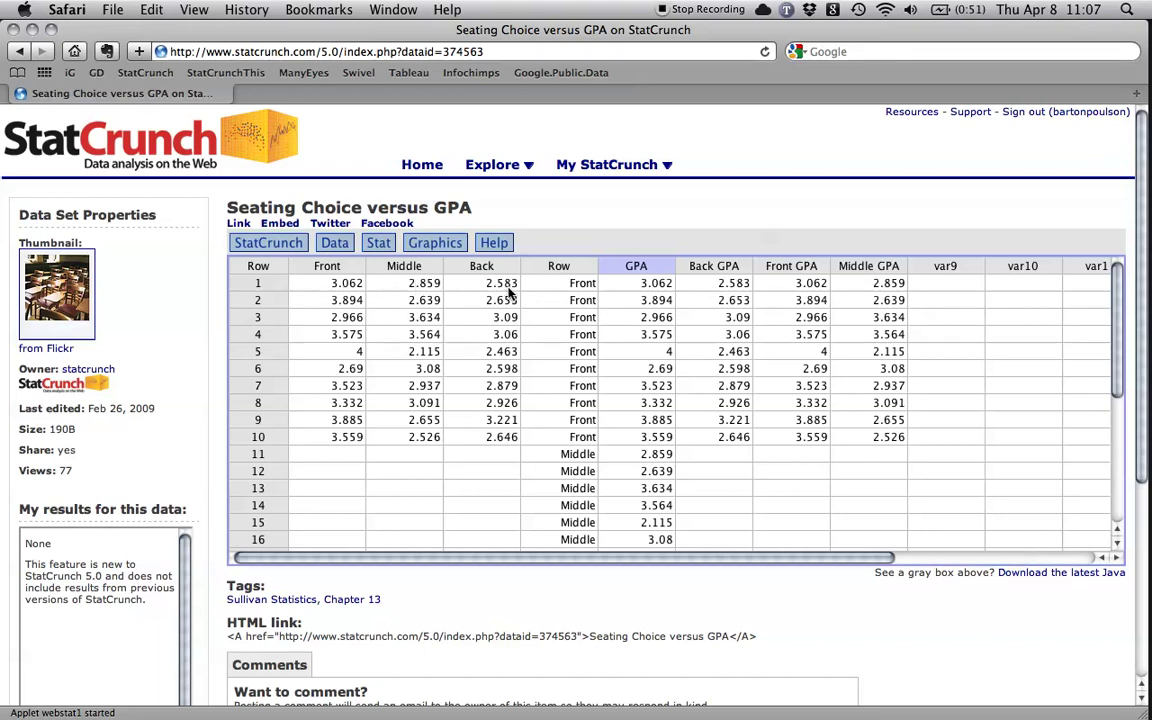
left_click(729, 285)
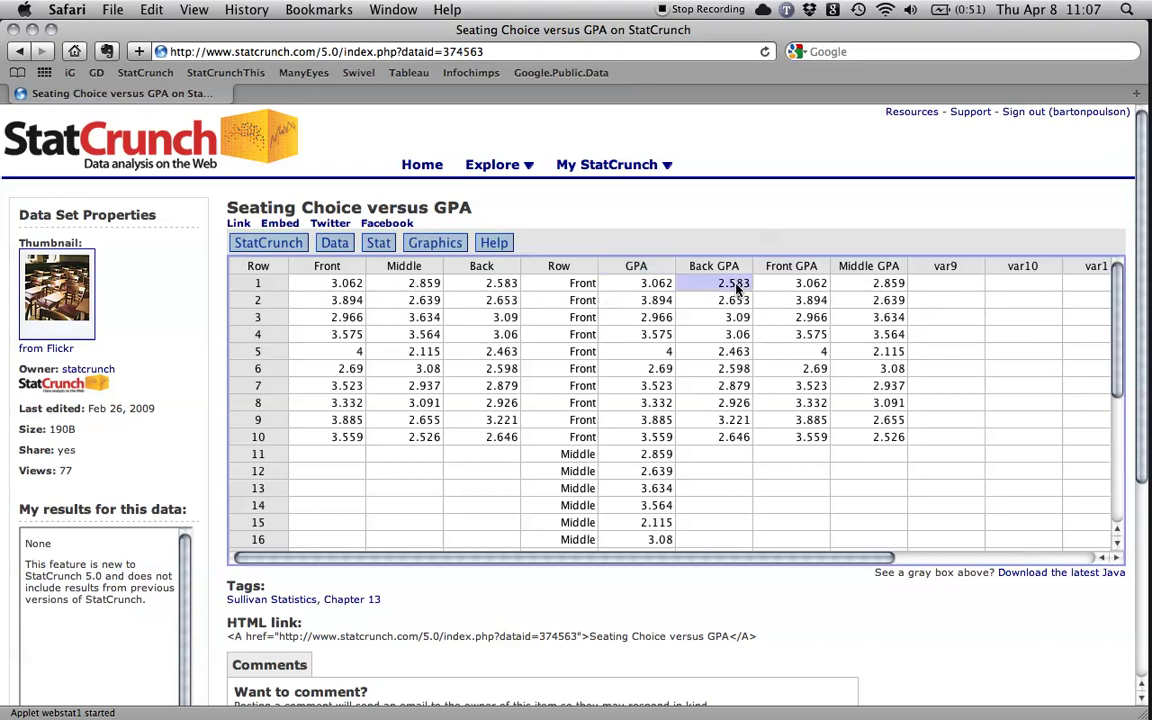
left_click(495, 287)
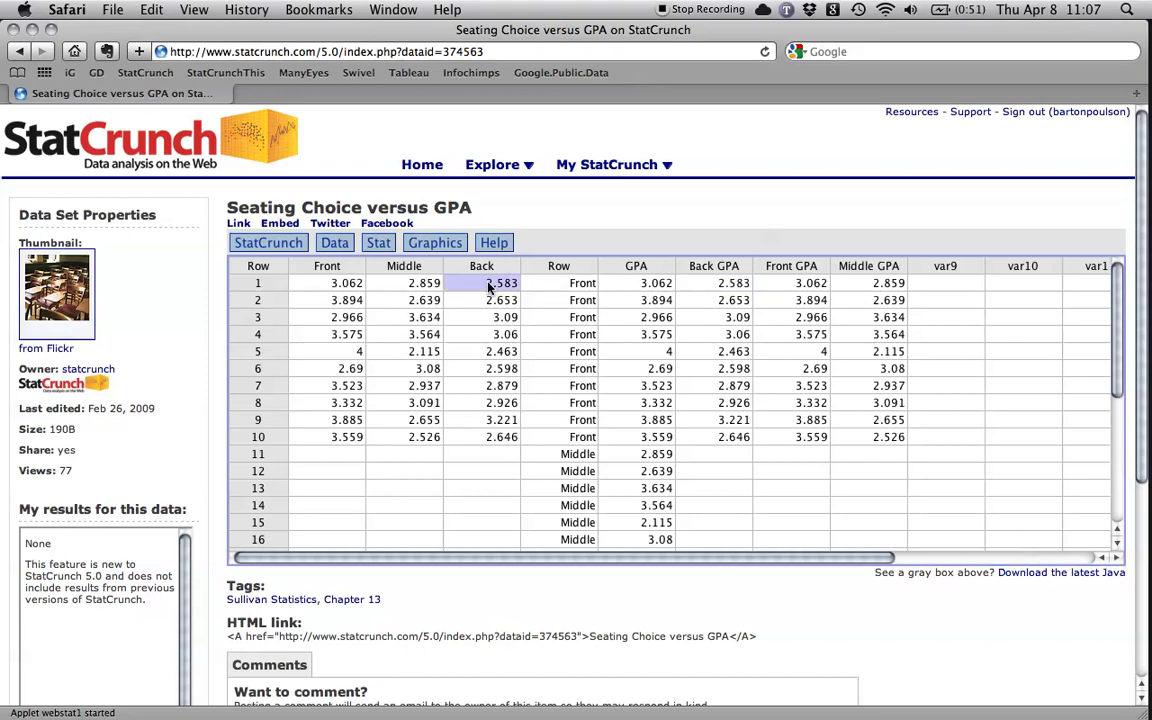
left_click(817, 353)
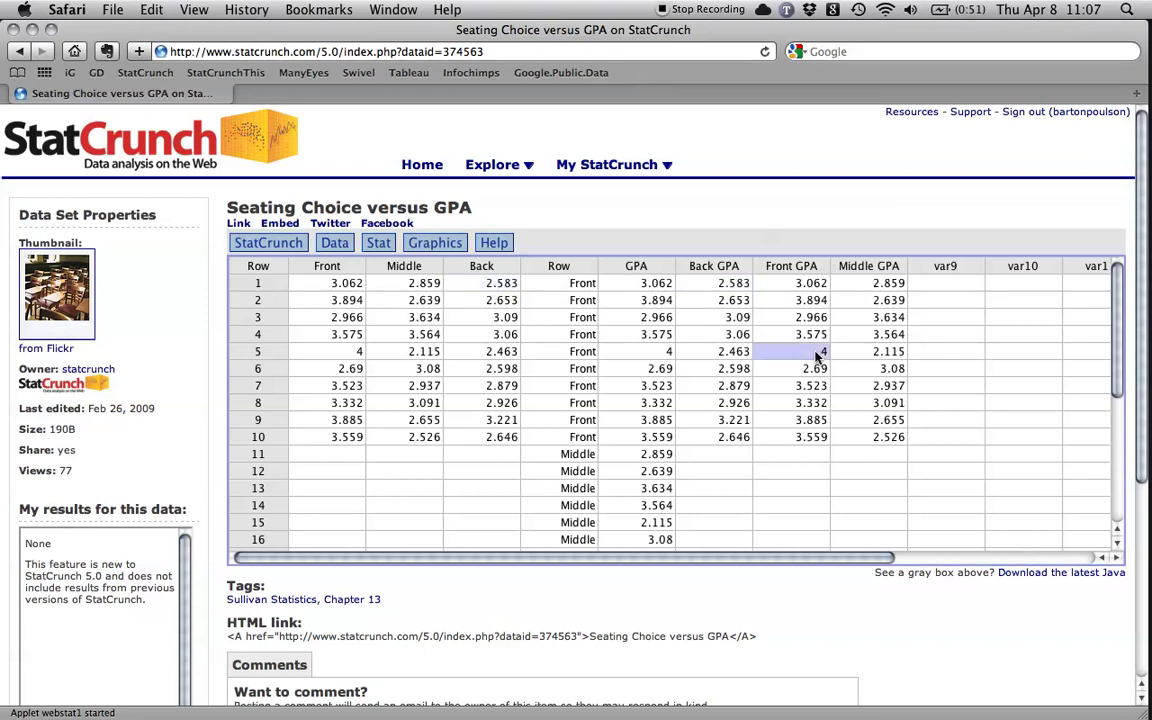
left_click(338, 353)
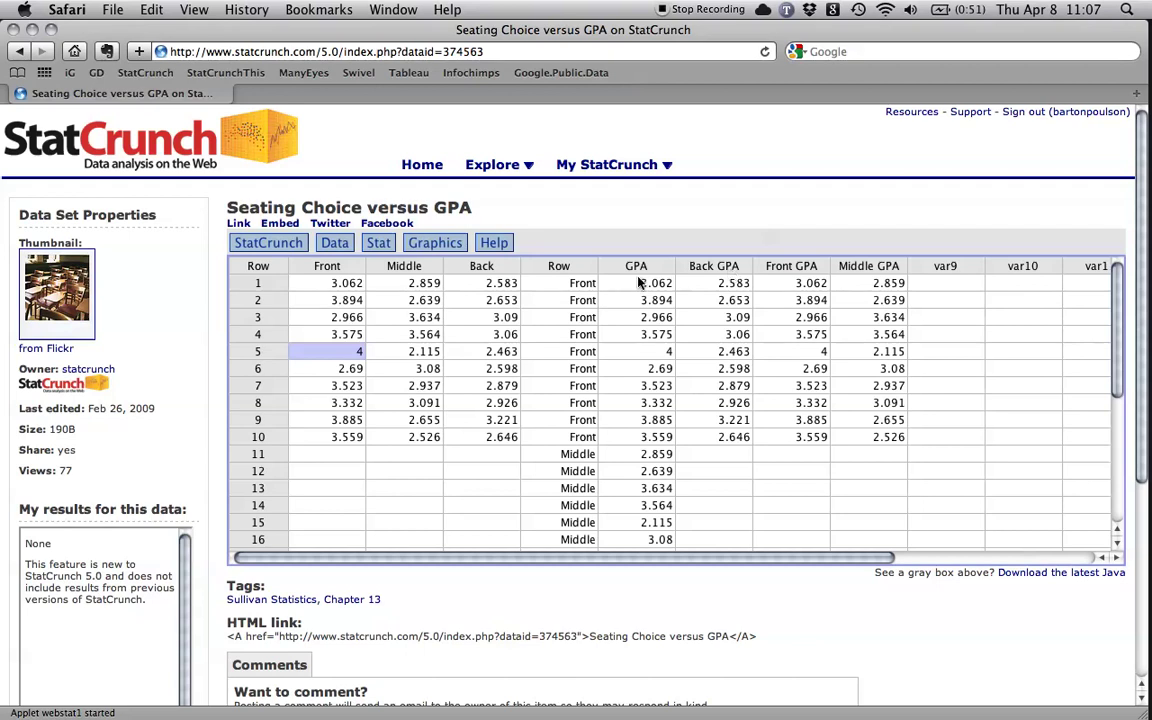
left_click(560, 263)
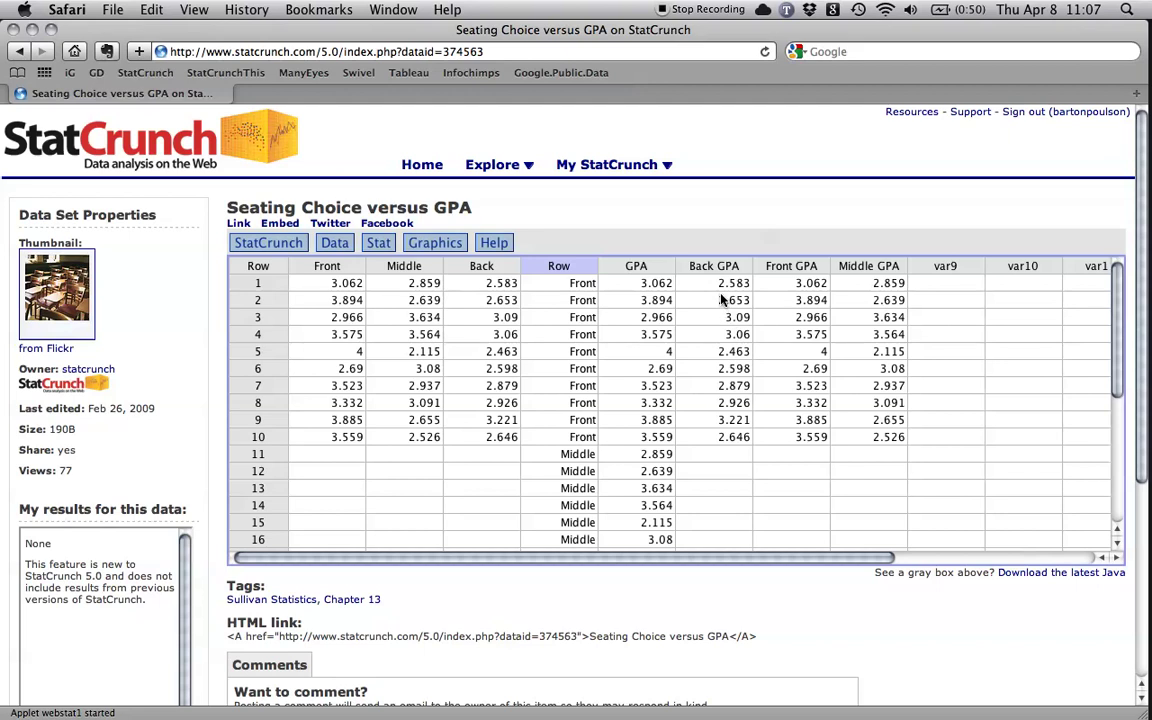
- Delete the three split columns Back GPA, Front GPA and Middle GPA from the table
left_click(338, 246)
mouse_move(420, 294)
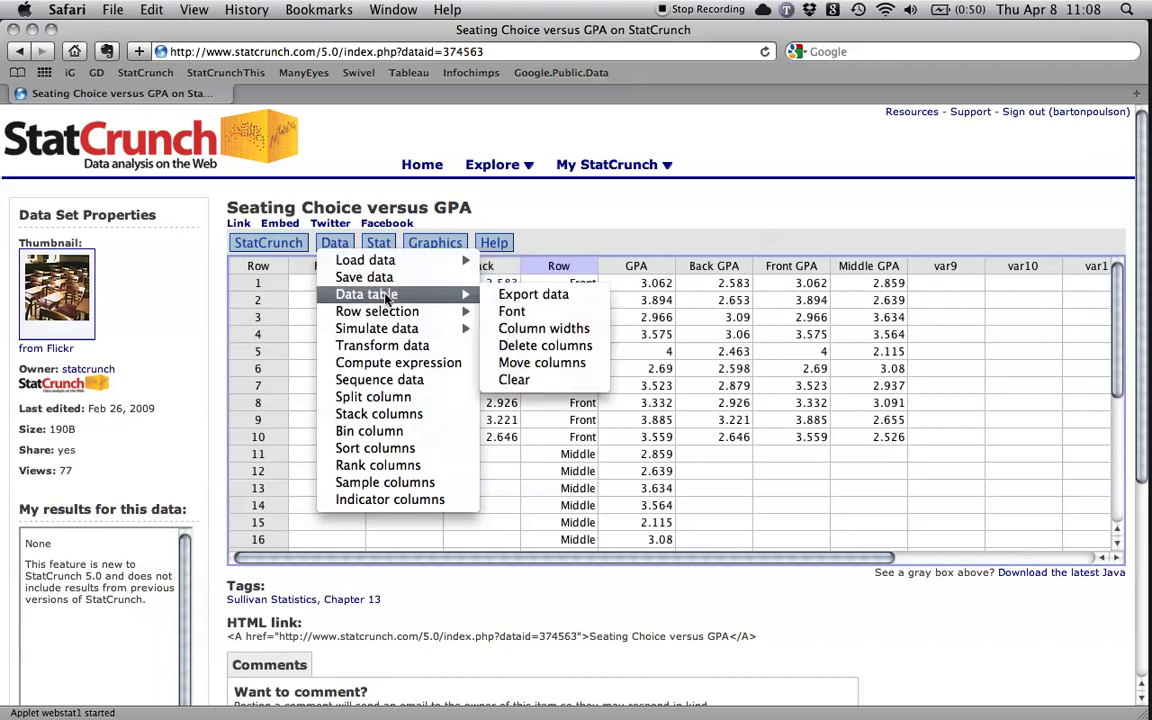
left_click(574, 352)
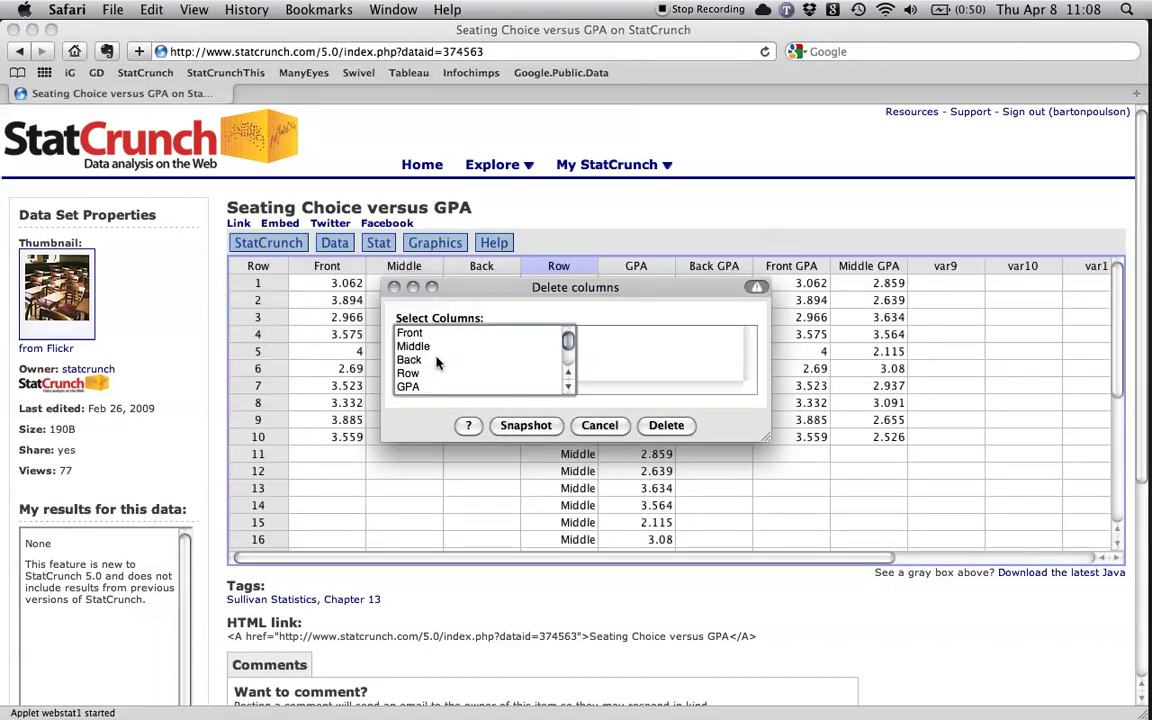
scroll(430, 362, "down", 3)
left_click(430, 361)
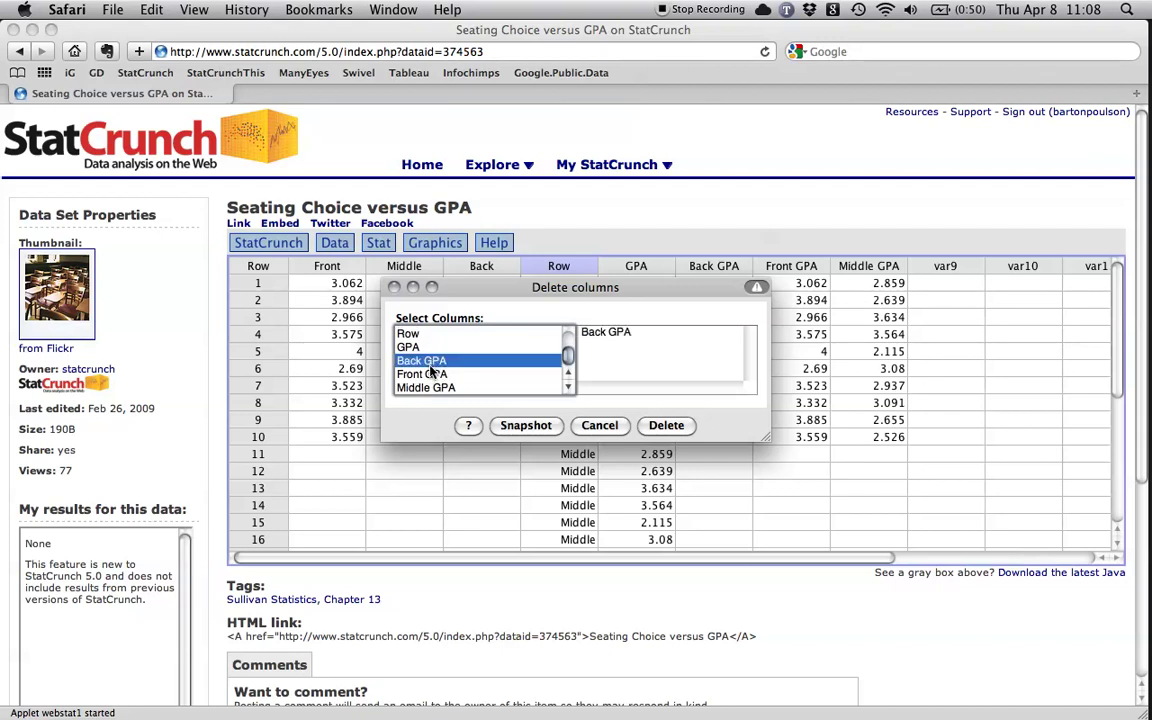
left_click(430, 374, "shift")
left_click(446, 388, "shift")
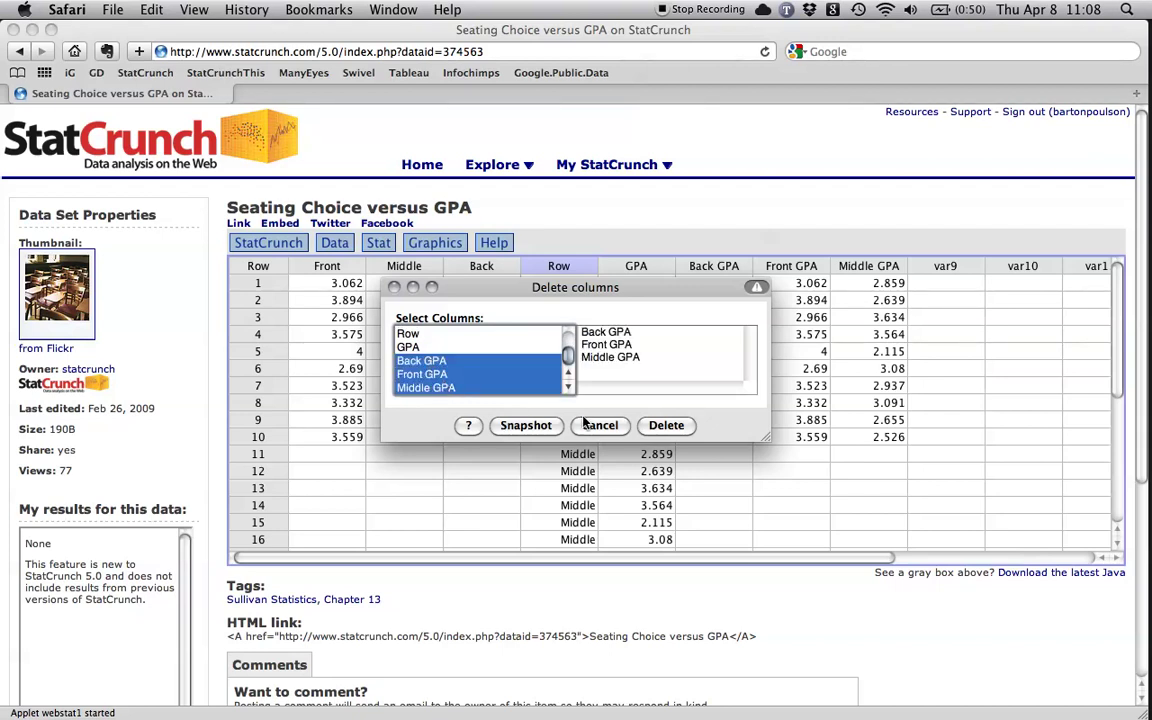
left_click(665, 425)
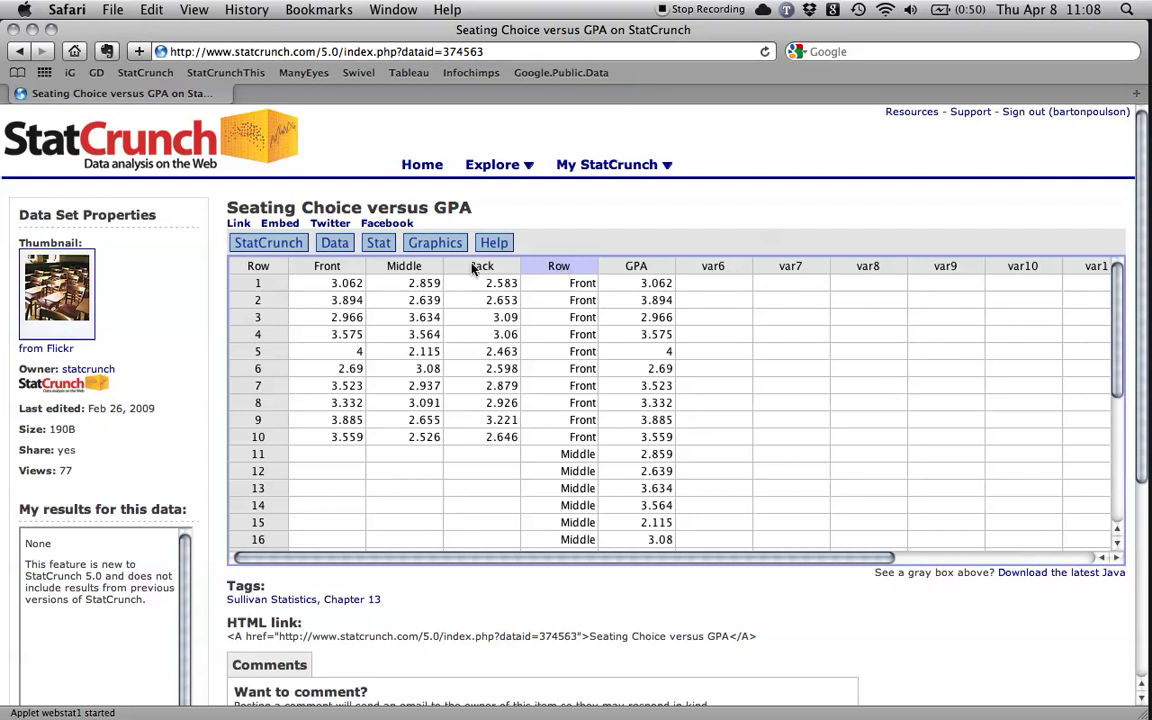
- Move the Row column after the last column so it follows GPA, then select it
left_click(337, 245)
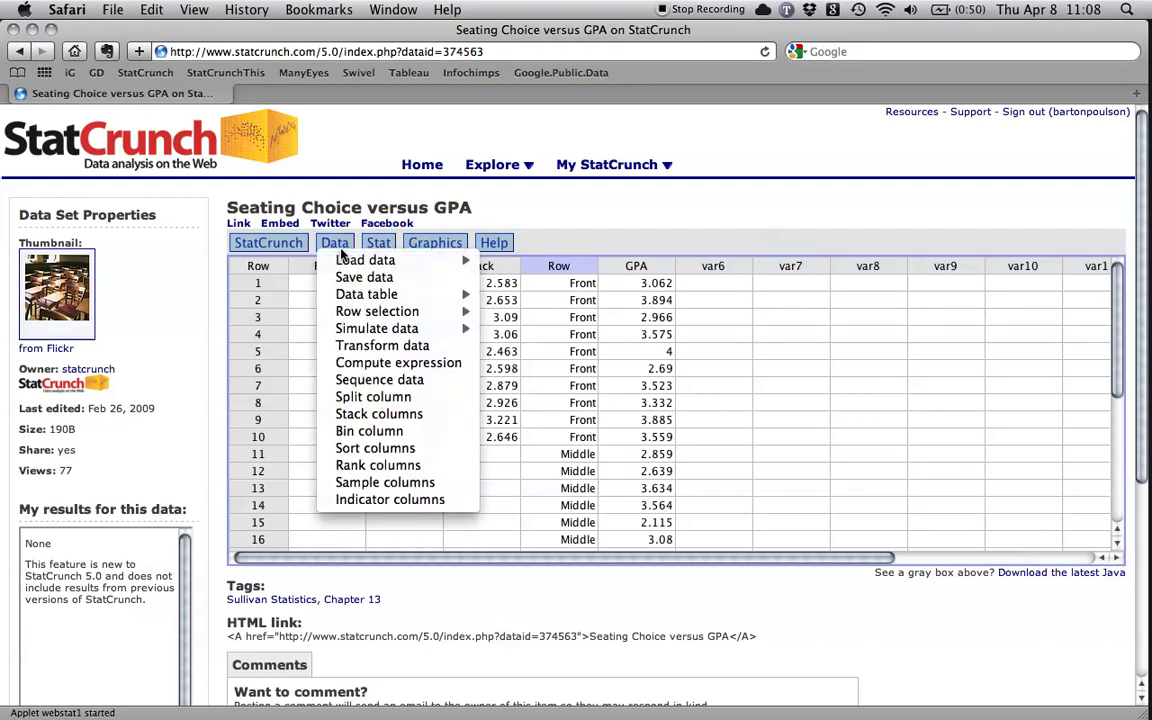
mouse_move(373, 296)
left_click(549, 366)
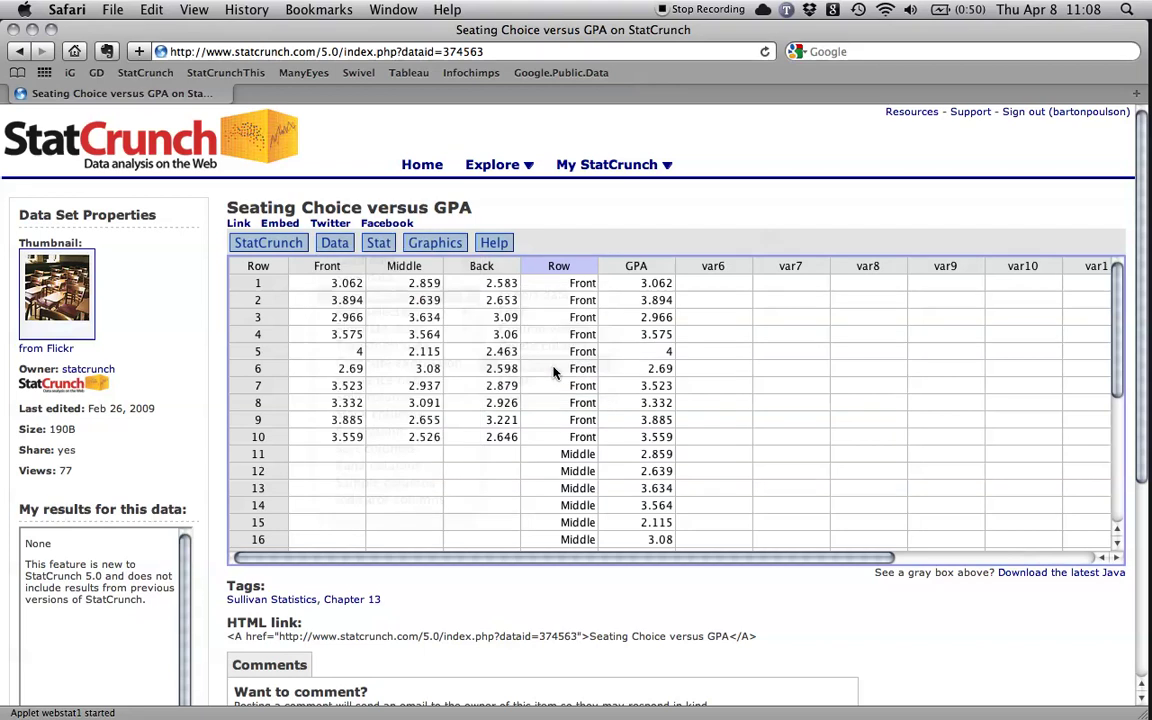
left_click(453, 324)
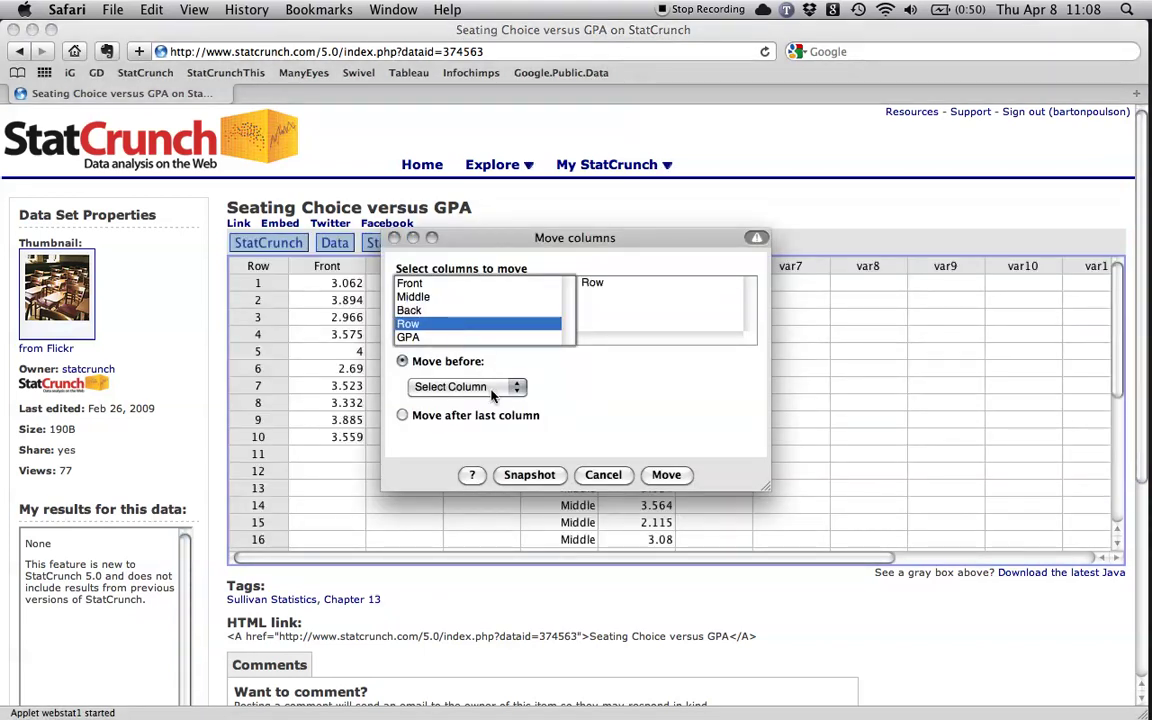
left_click(402, 415)
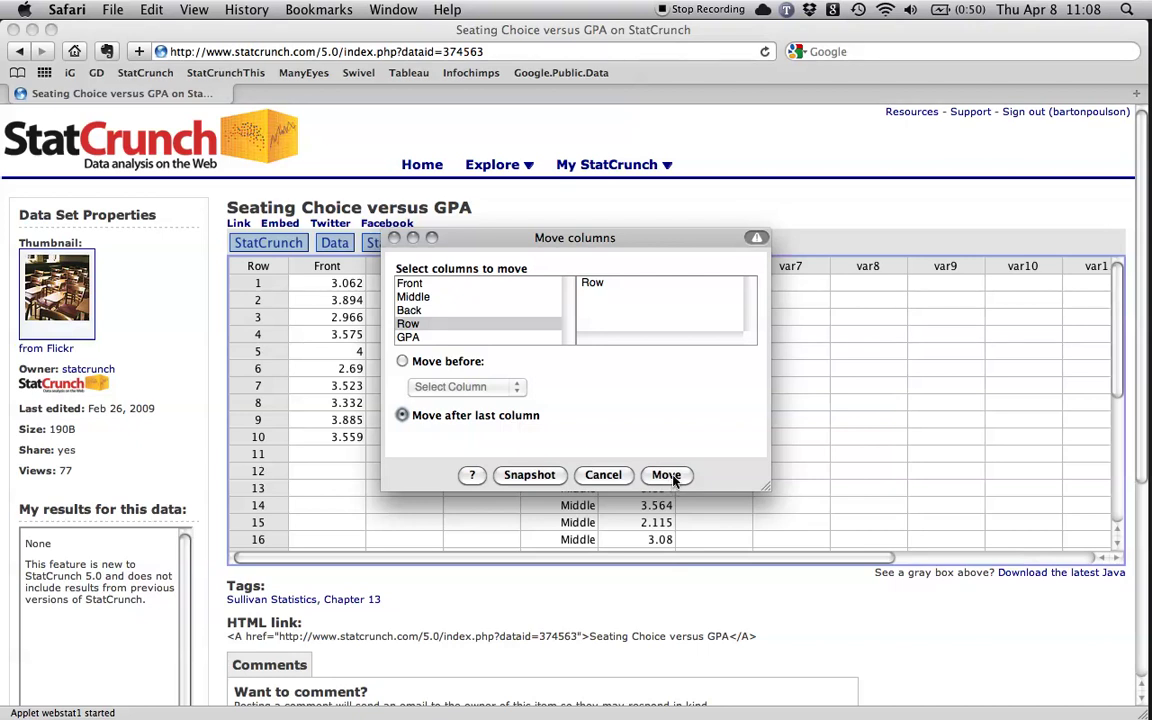
left_click(666, 476)
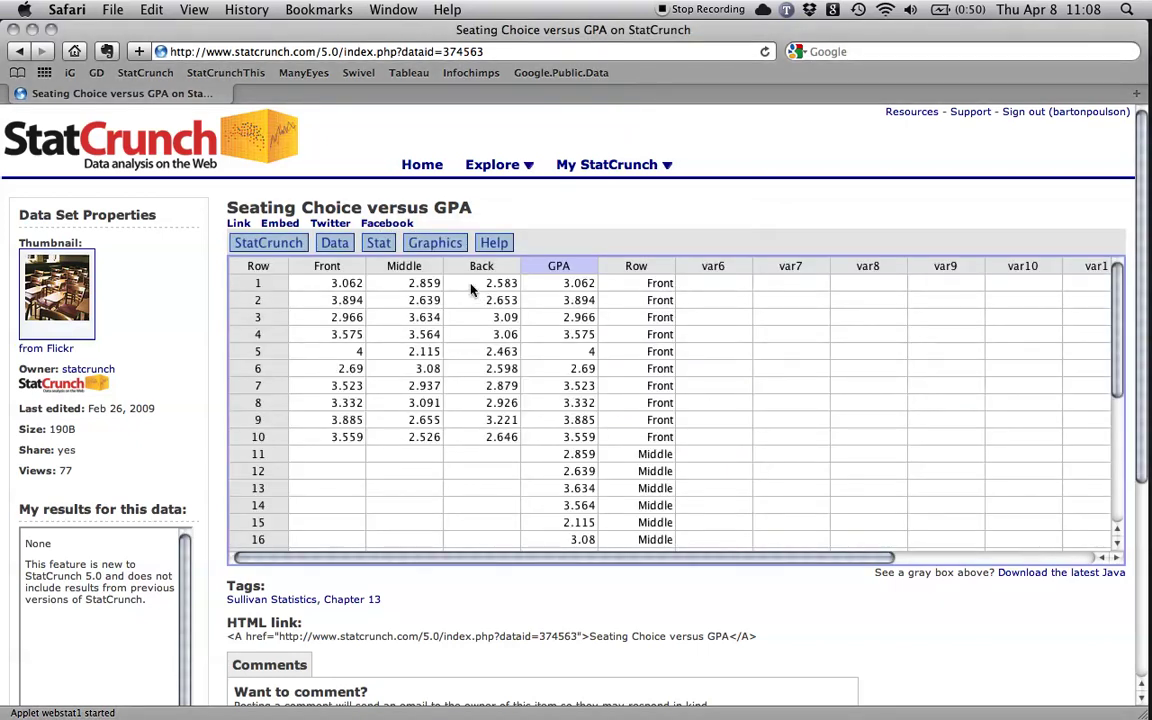
left_click(655, 267)
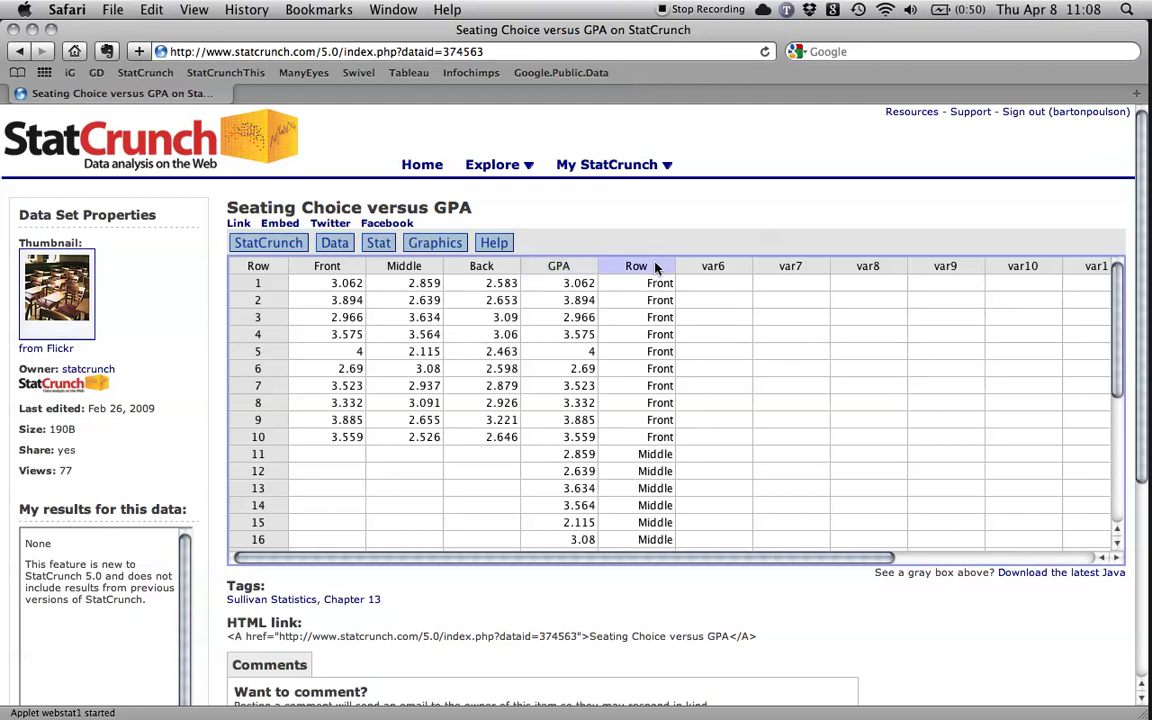
- Create indicator columns from the Row column's values
left_click(338, 245)
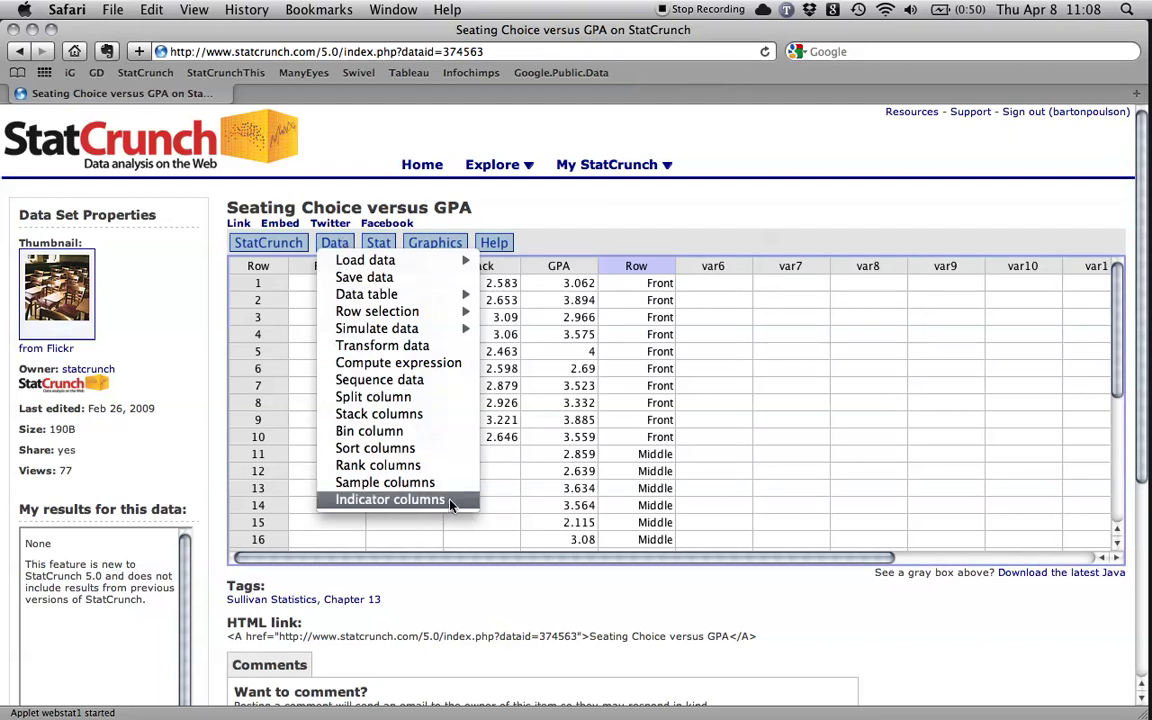
left_click(450, 505)
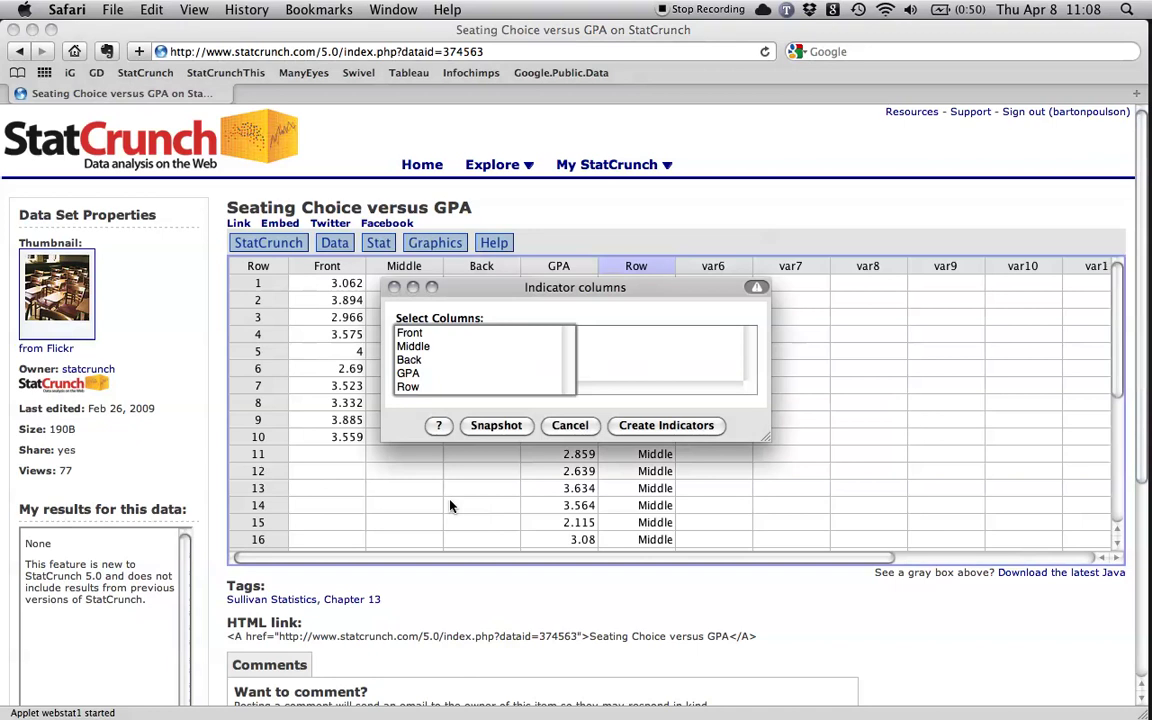
left_click(425, 388)
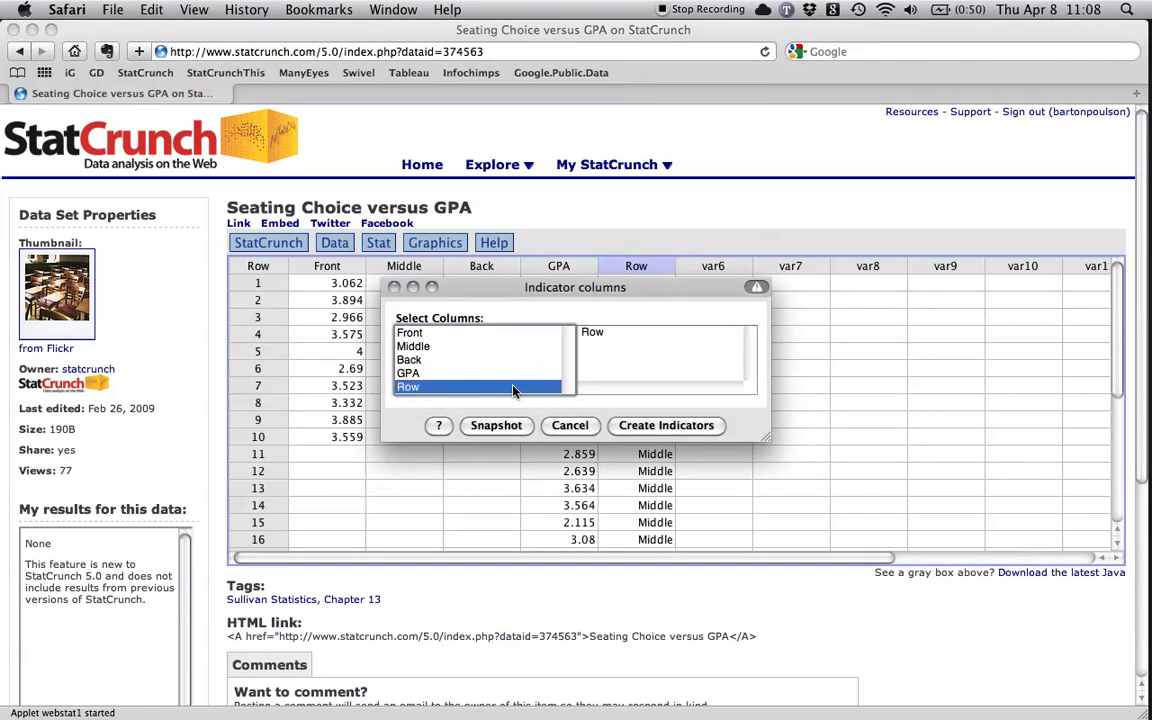
left_click(657, 425)
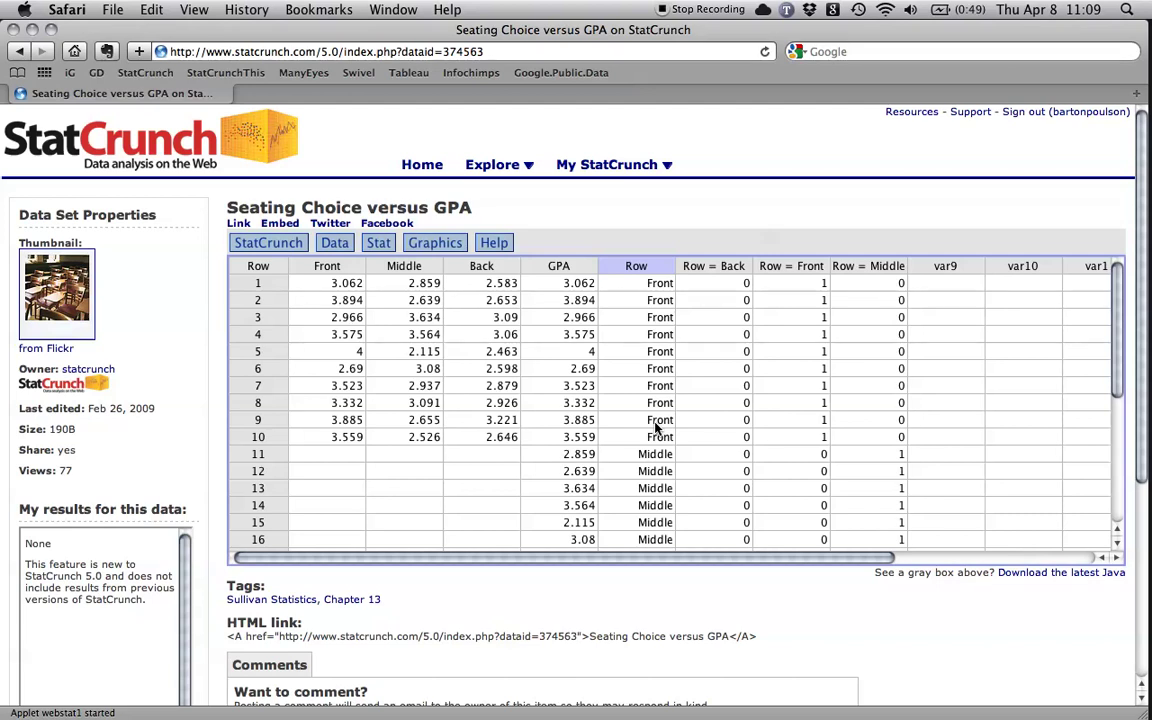
- Check the 0/1 indicator values against Row for rows 1, 11 and a Back row, then select Row = Front
left_click(662, 285)
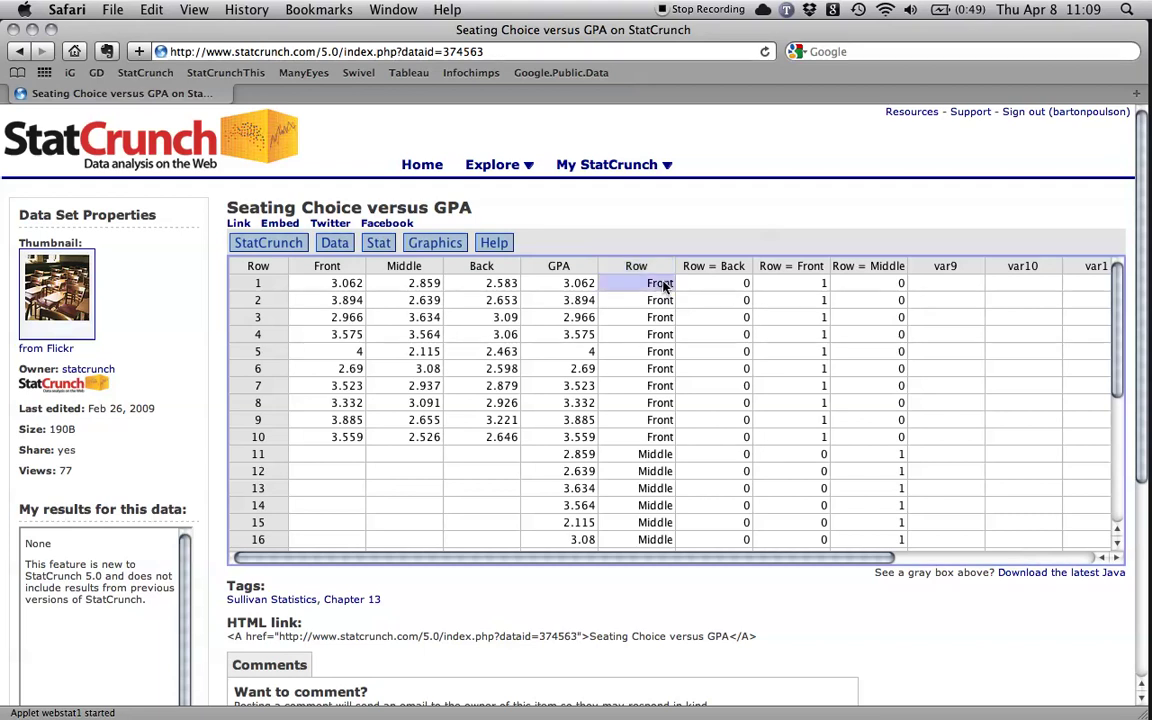
left_click(700, 283)
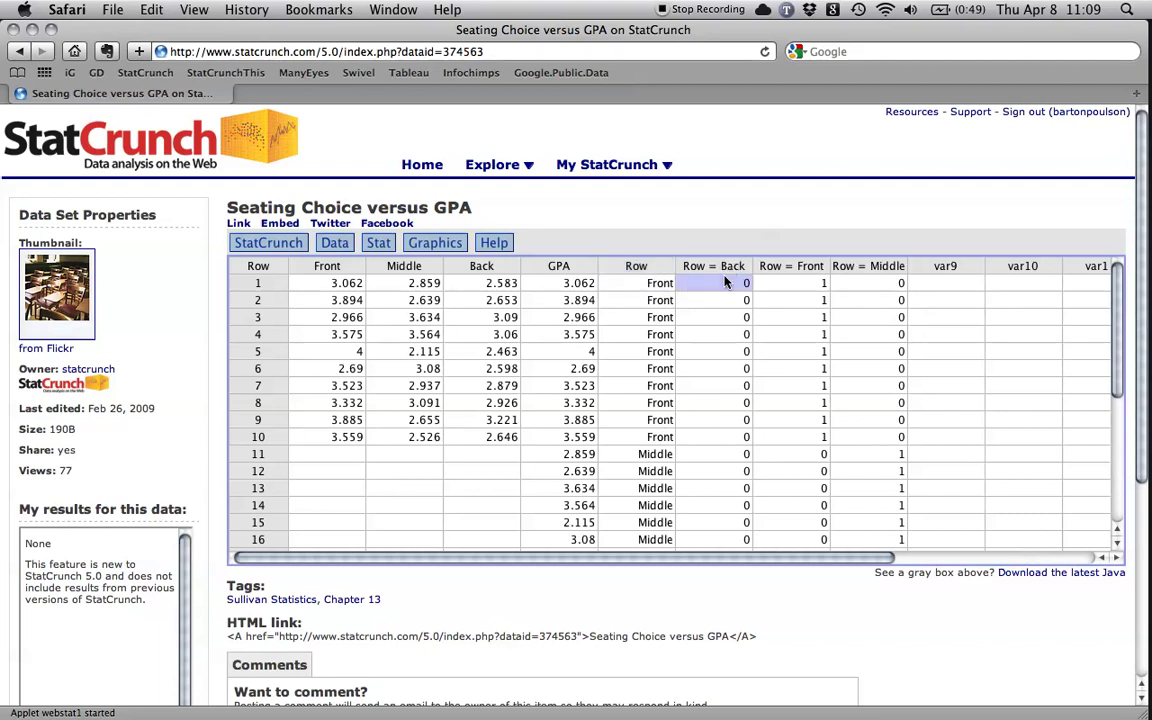
left_click(800, 285)
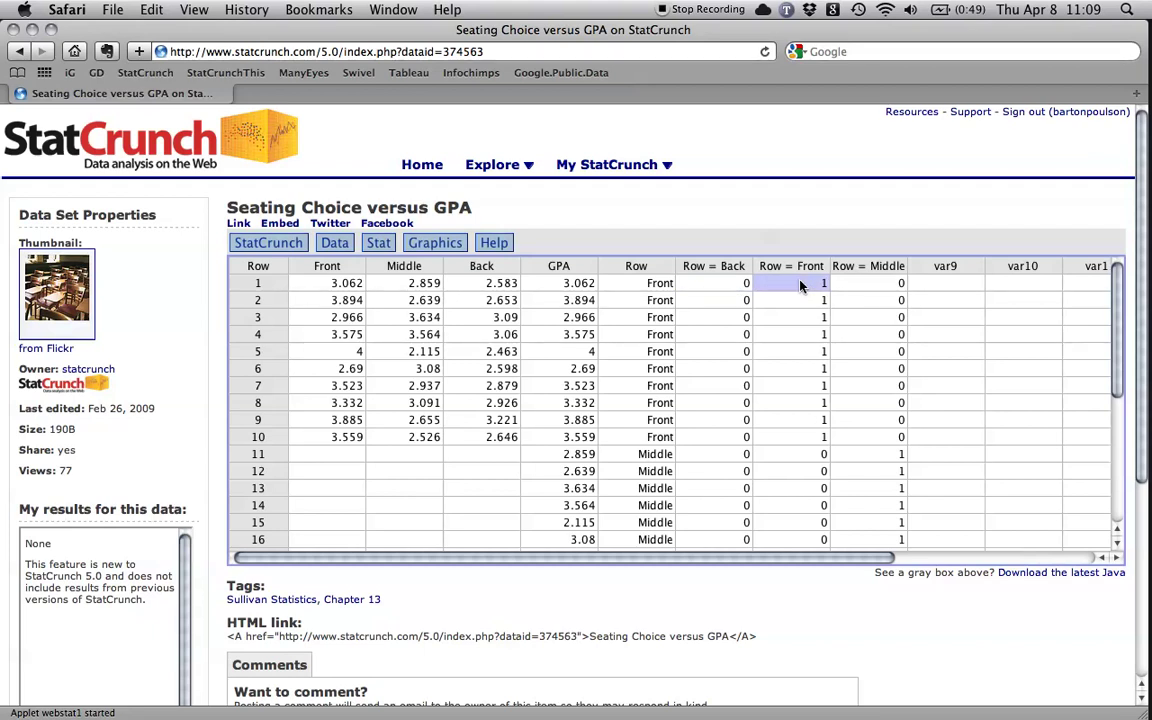
left_click(879, 284)
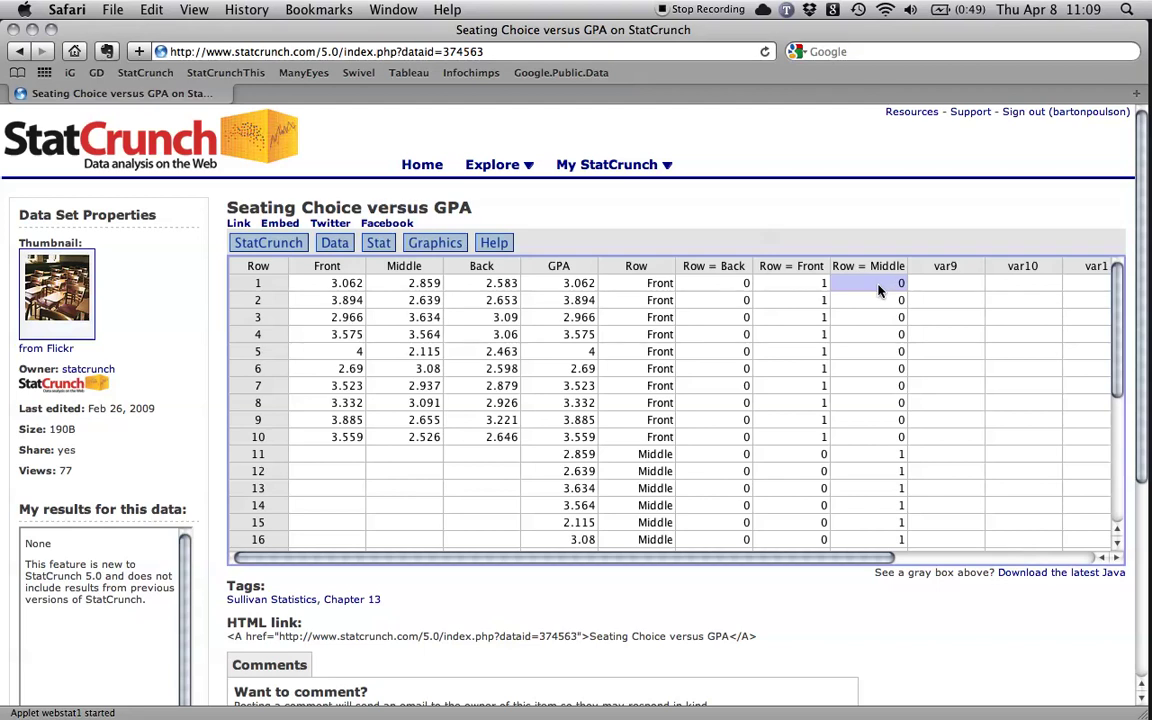
left_click(660, 454)
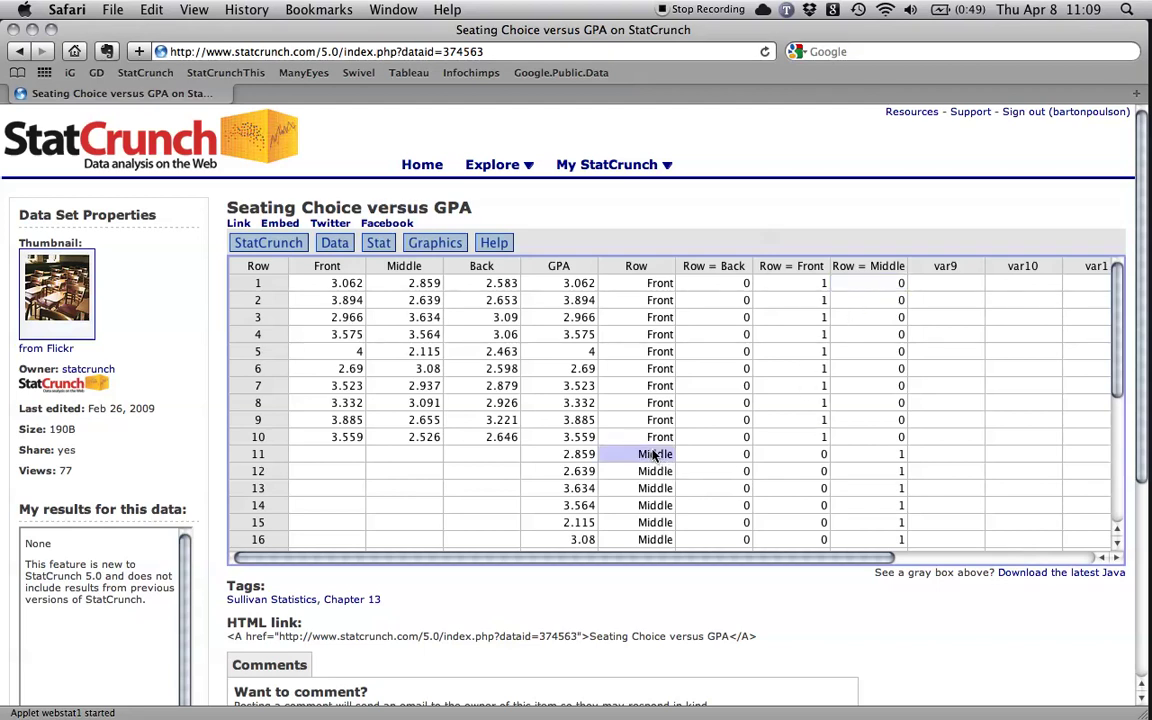
left_click(876, 455)
scroll(876, 456, "down", 4)
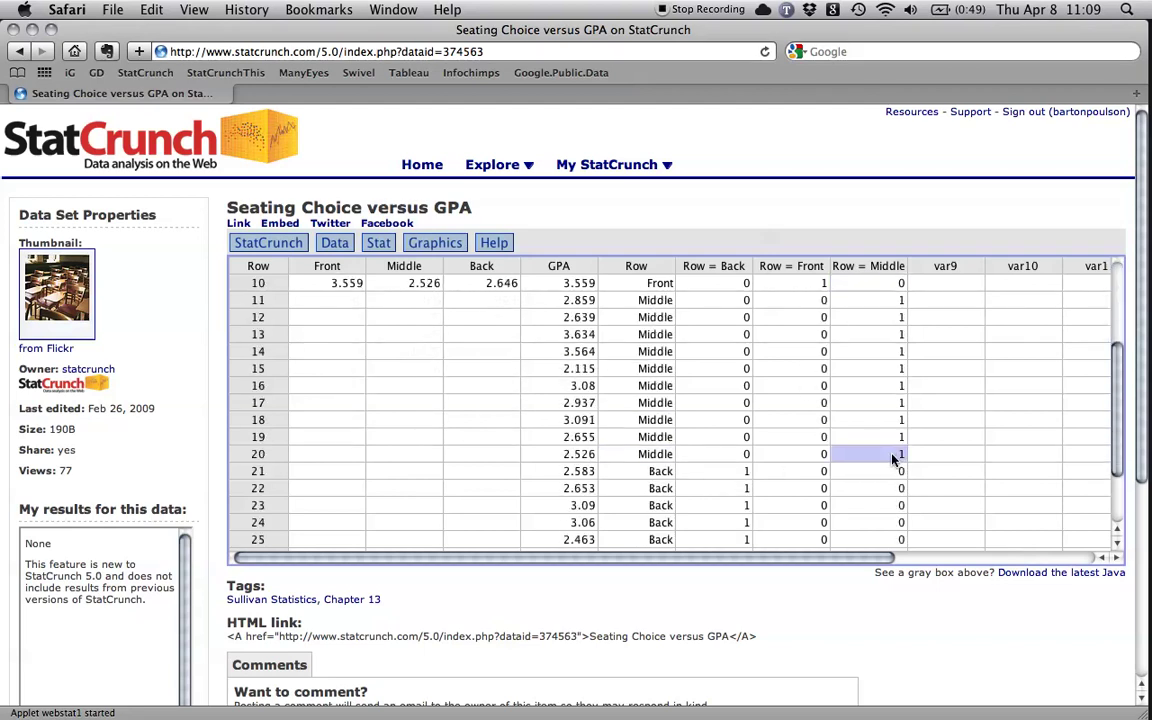
left_click(740, 420)
scroll(860, 452, "up", 4)
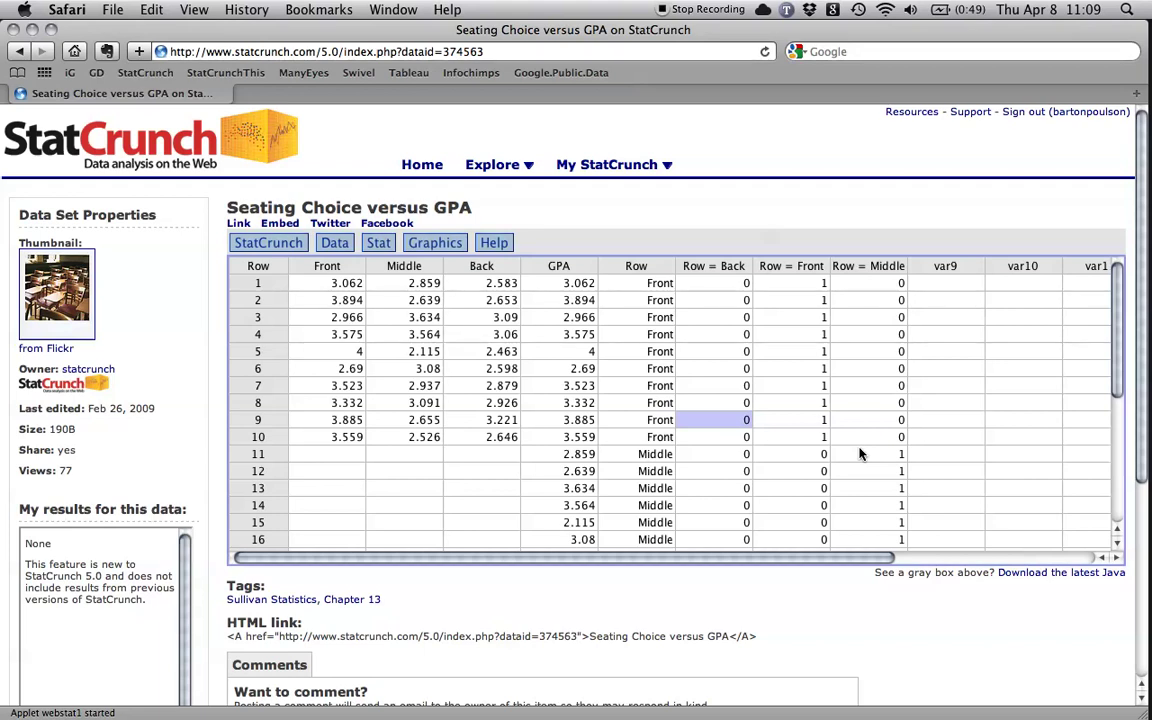
left_click(801, 267)
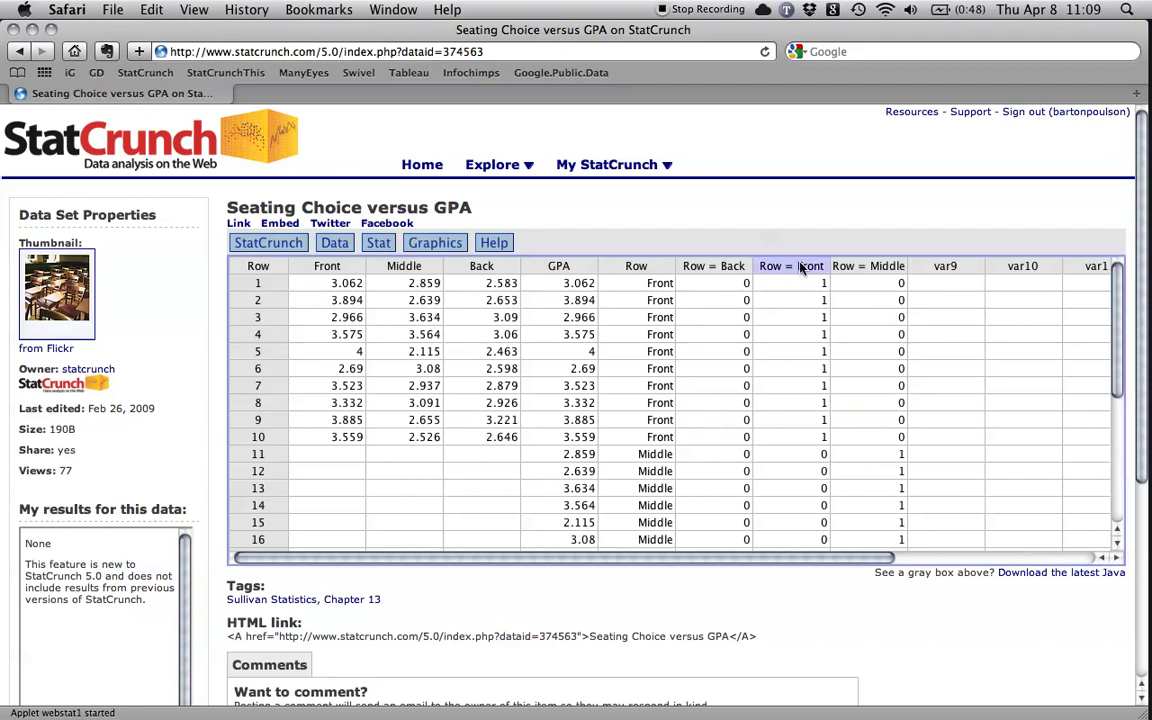
- Delete the Row = Back and Row = Middle indicator columns
left_click(335, 244)
mouse_move(360, 313)
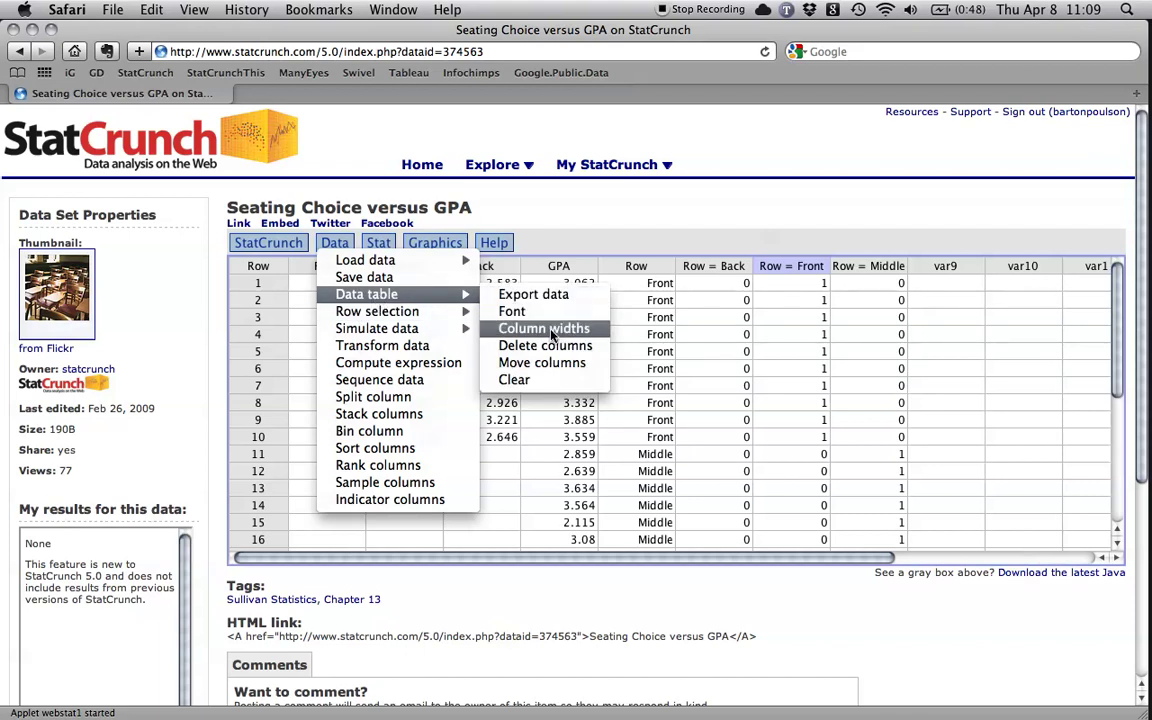
left_click(553, 346)
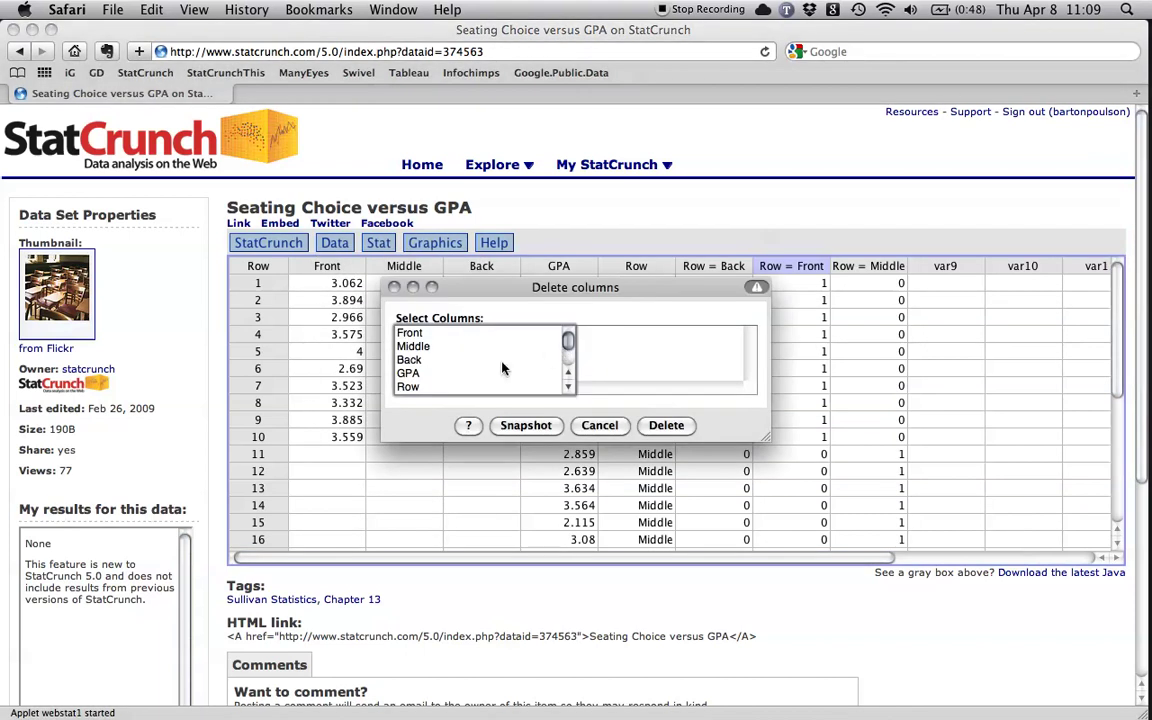
left_click(457, 360)
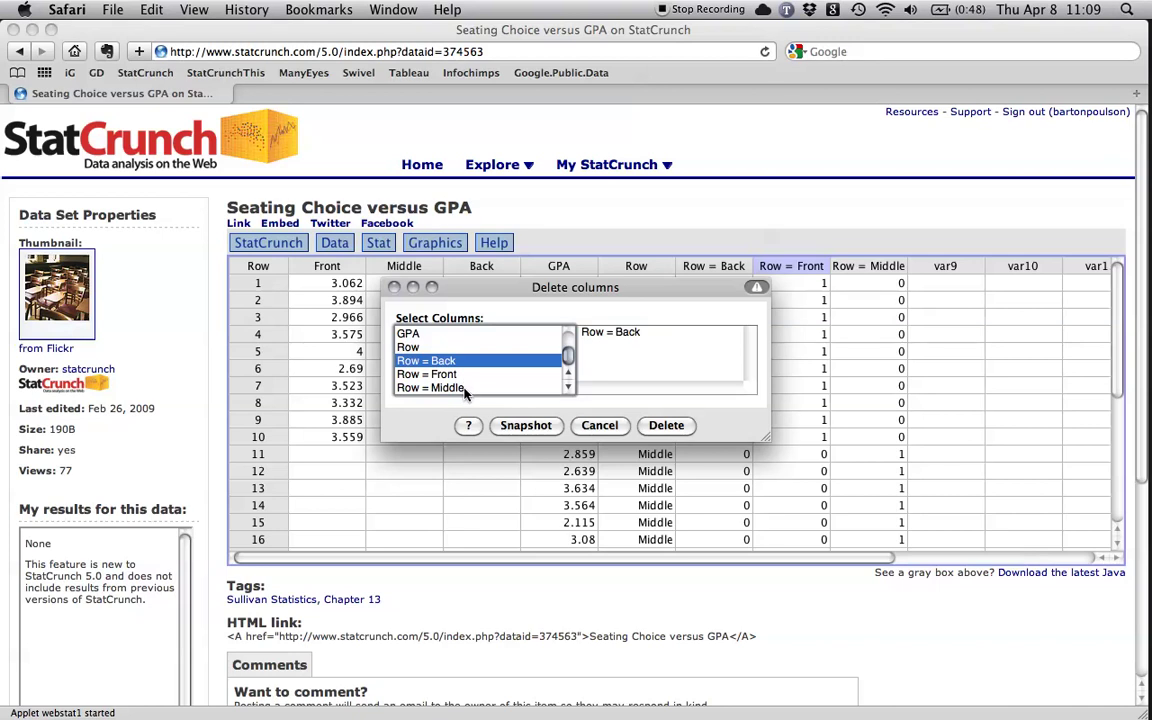
left_click(463, 389, "super")
left_click(662, 427)
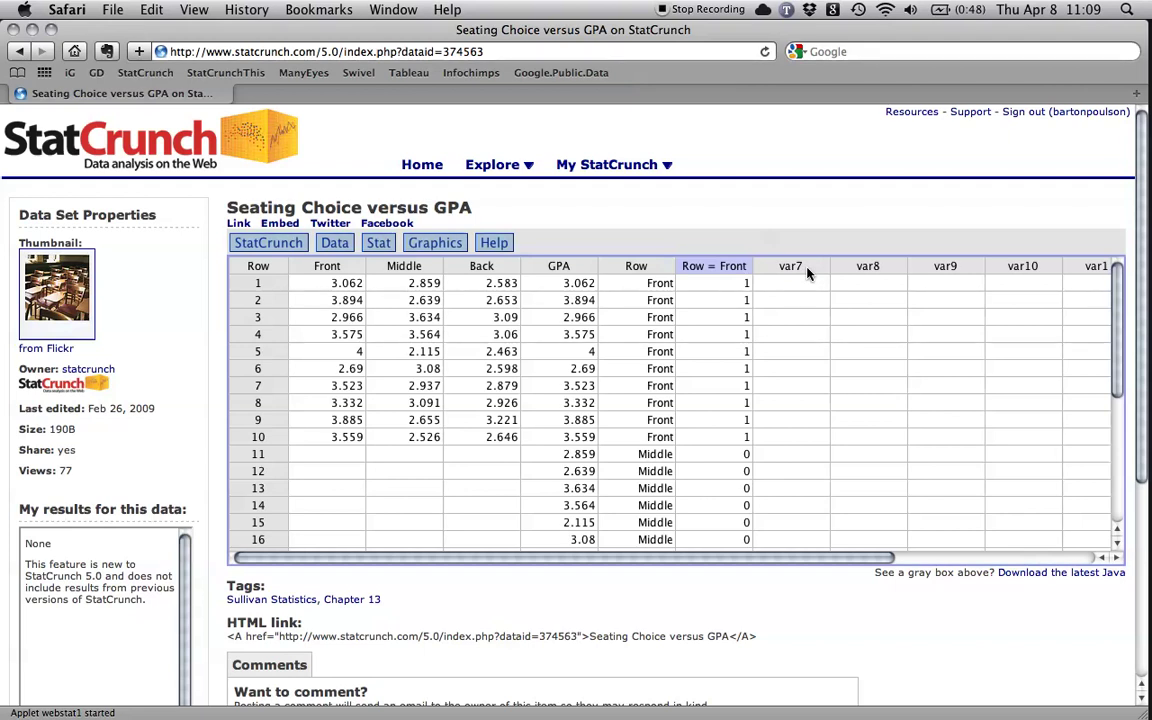
- Clear the Row = Front header name and enter 'Front Row' in its place
key("BackSpace")
key("BackSpace")
key("BackSpace")
key("BackSpace")
key("BackSpace")
key("BackSpace")
key("BackSpace")
key("BackSpace")
key("BackSpace")
key("BackSpace")
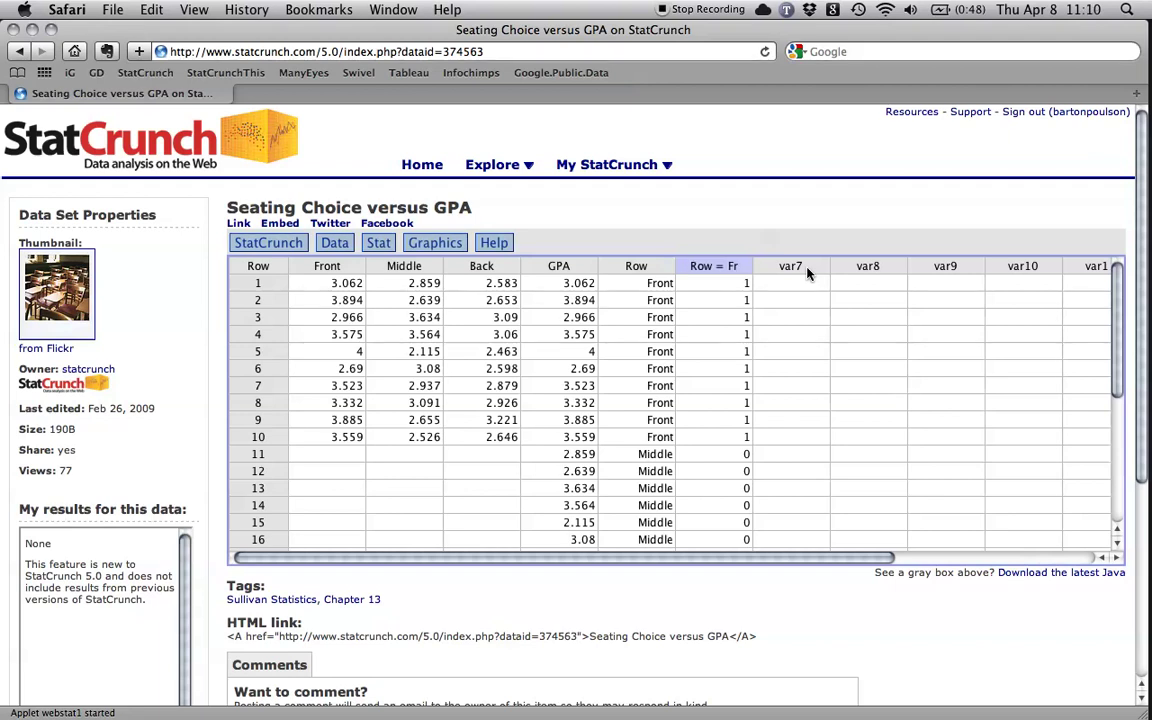
key("BackSpace")
type("Front Row")
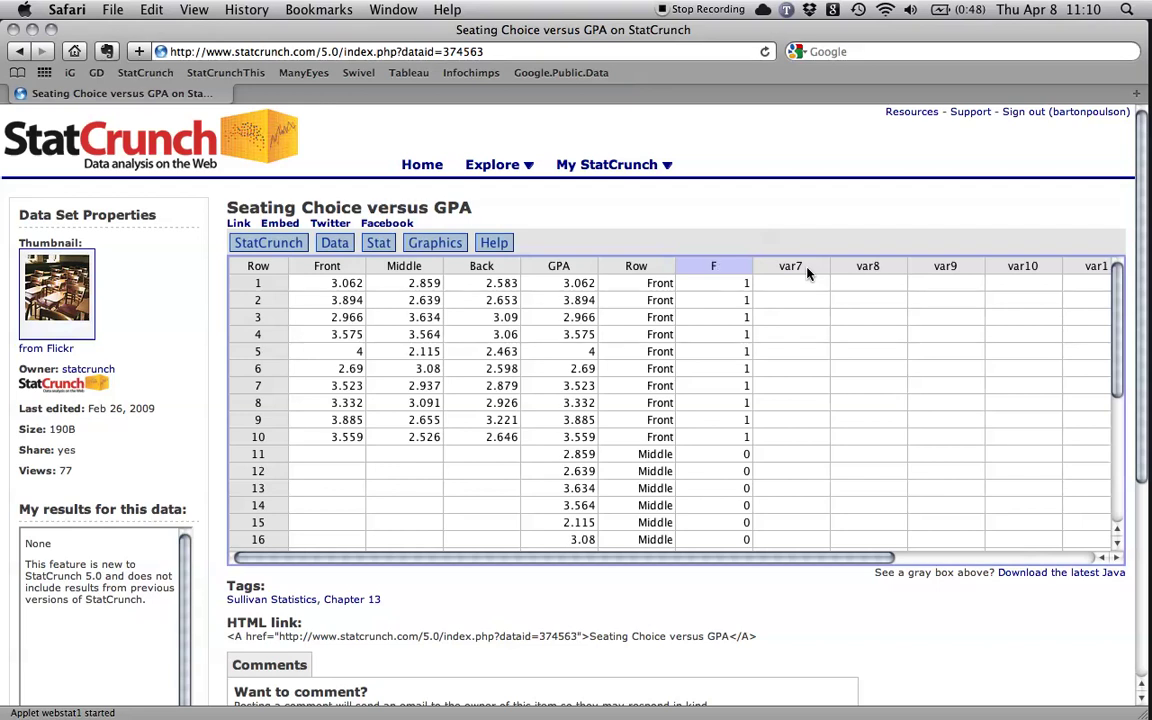